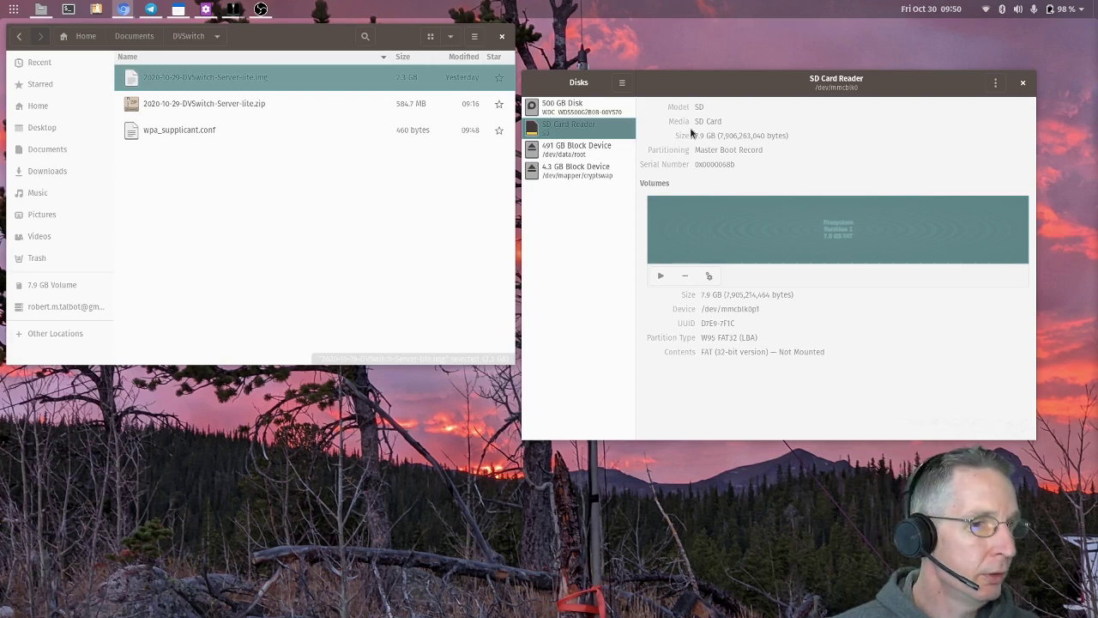
pyautogui.click(687, 91)
pyautogui.moveTo(691, 89); pyautogui.dragTo(694, 86)
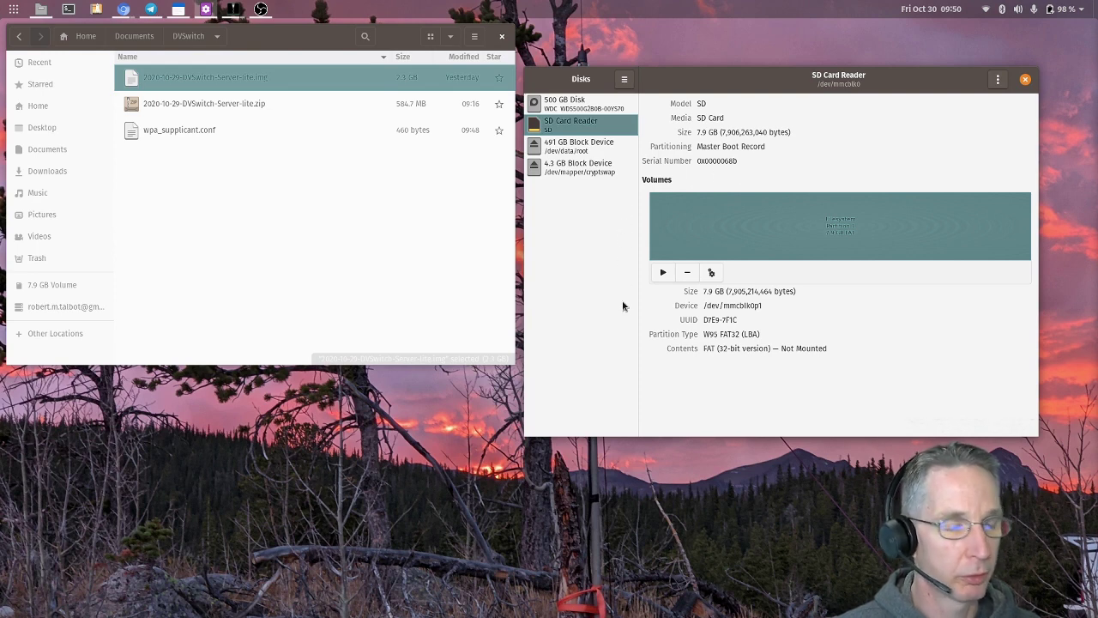
pyautogui.click(501, 297)
pyautogui.click(596, 125)
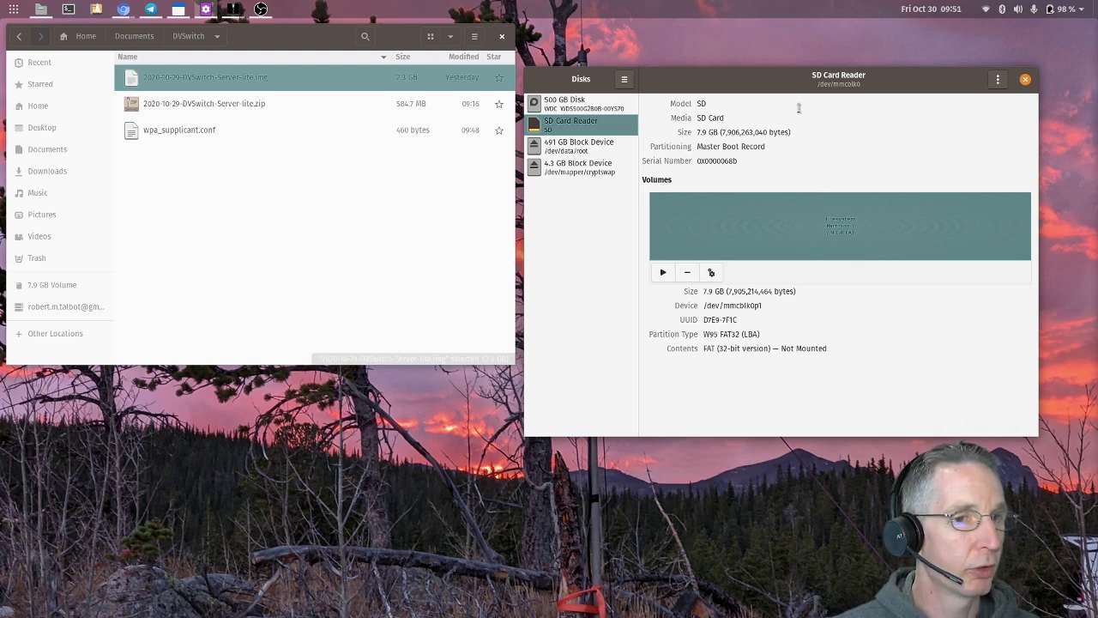
pyautogui.click(232, 104)
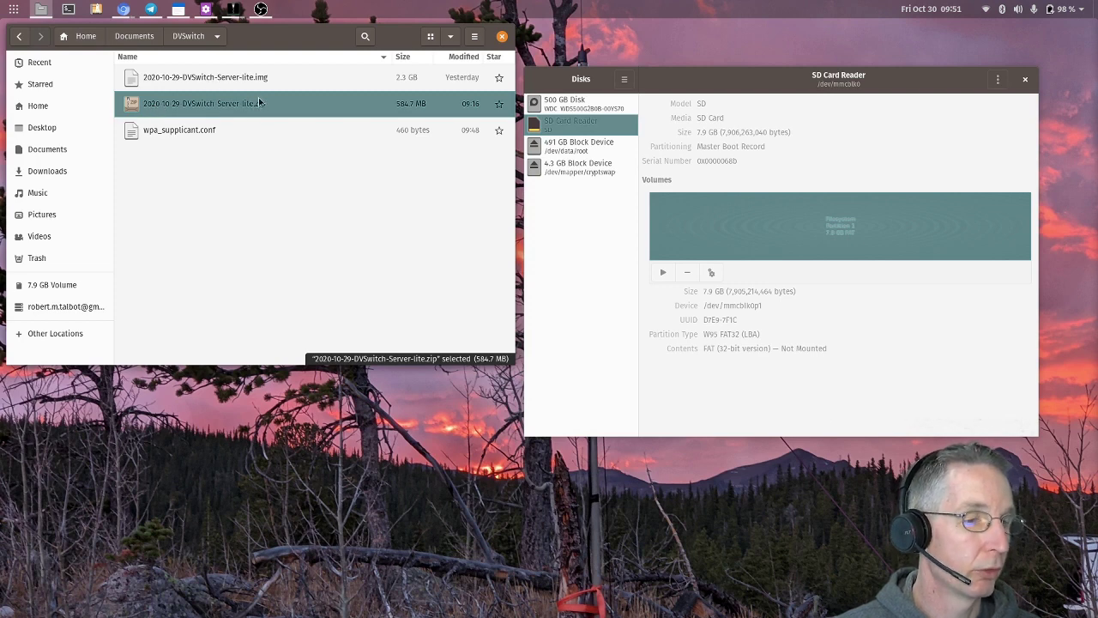
# - Open the DVSwitch Server .img file with Disk Image Writer
pyautogui.click(240, 79)
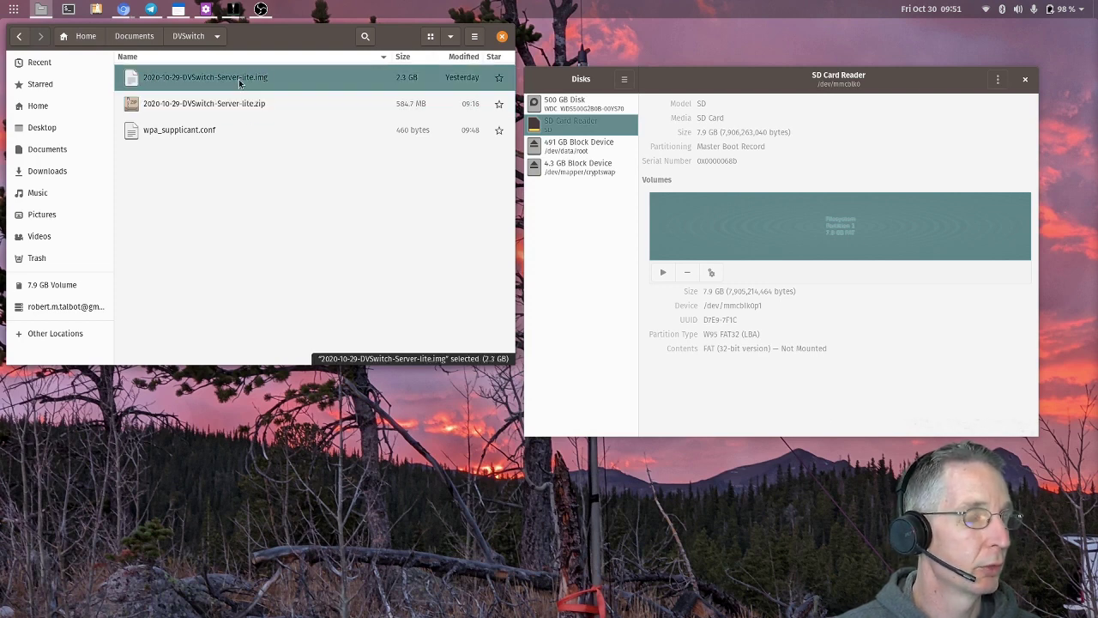
pyautogui.rightClick(240, 80)
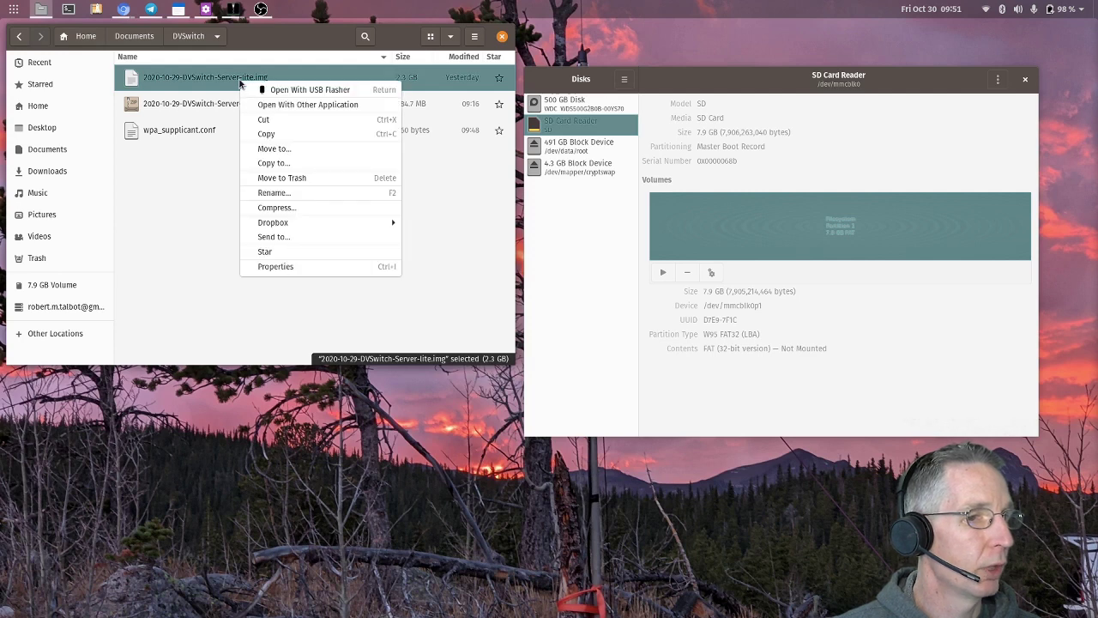
pyautogui.click(261, 106)
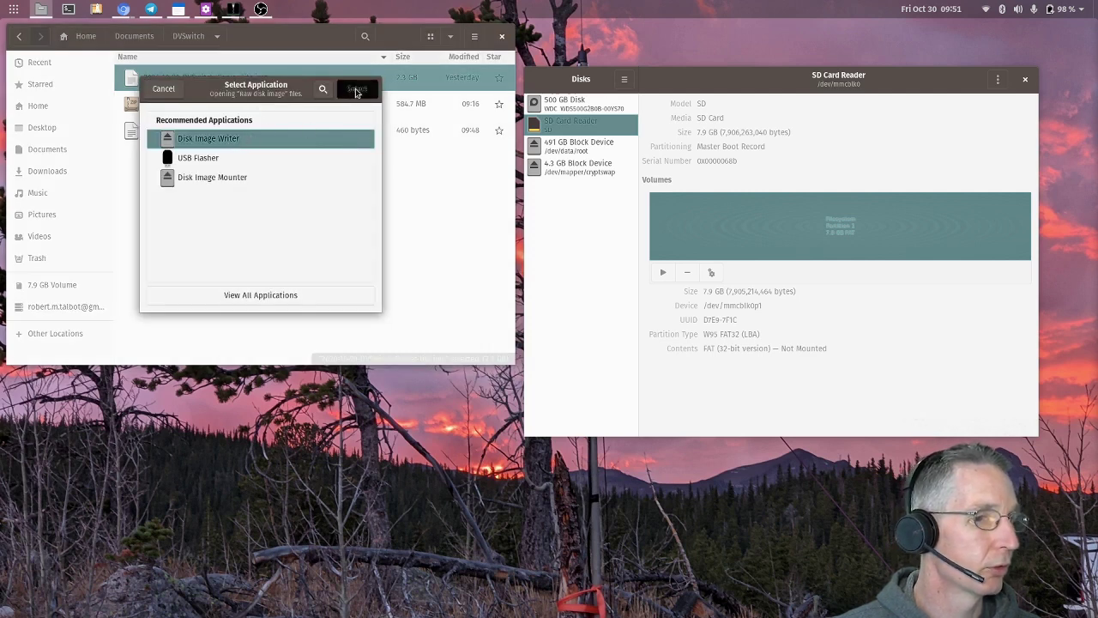
pyautogui.click(355, 89)
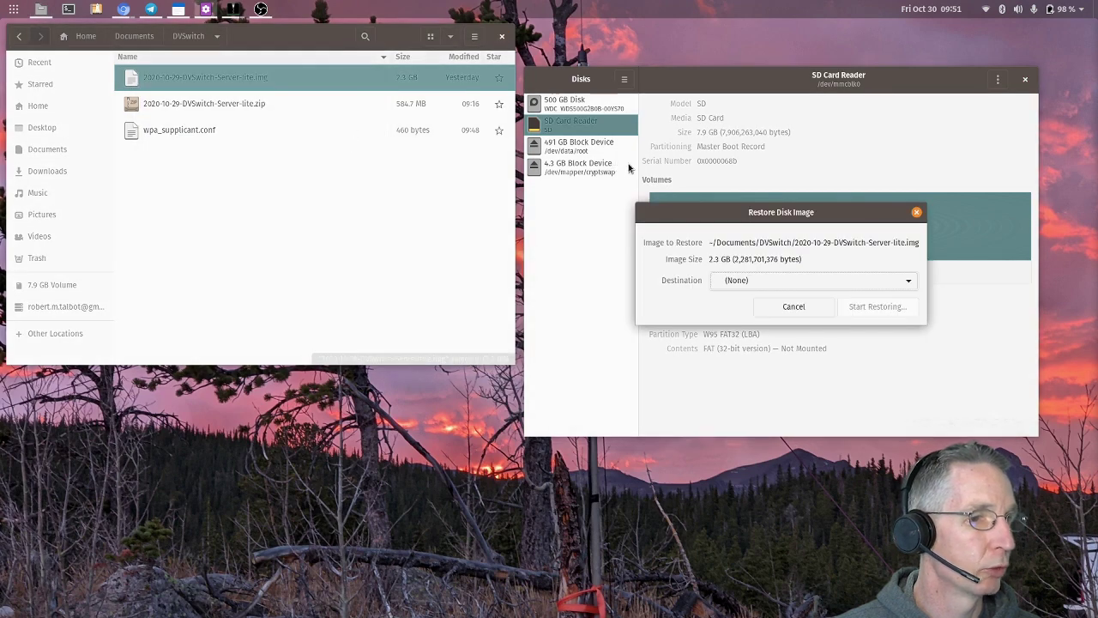
# - Set the restore destination to the SD Card Reader and start restoring the image
pyautogui.moveTo(682, 212); pyautogui.dragTo(210, 303)
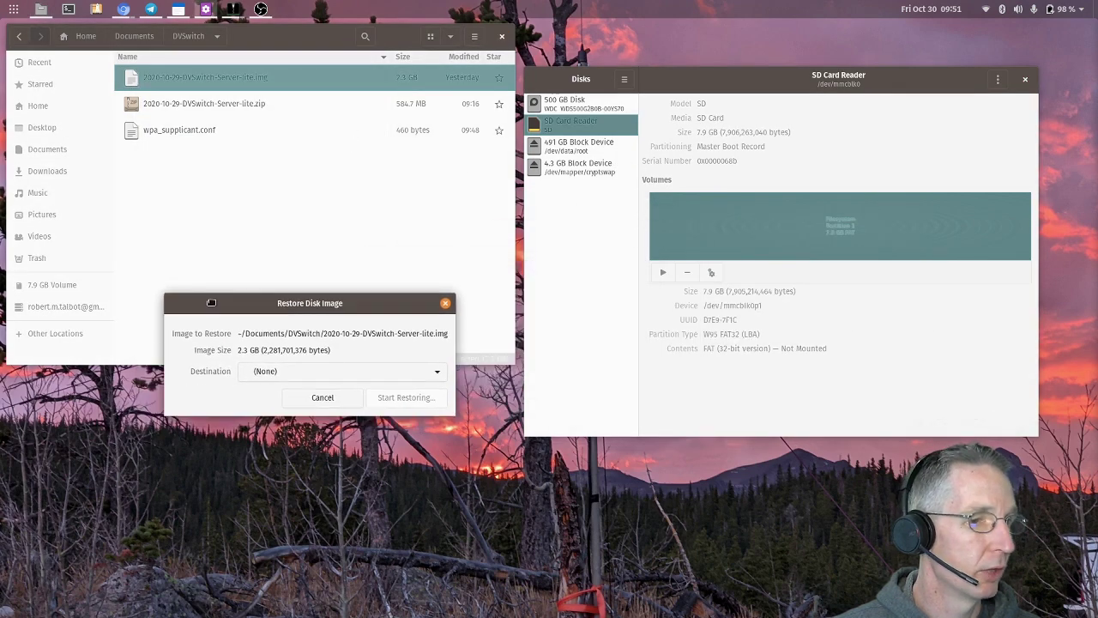
pyautogui.click(268, 375)
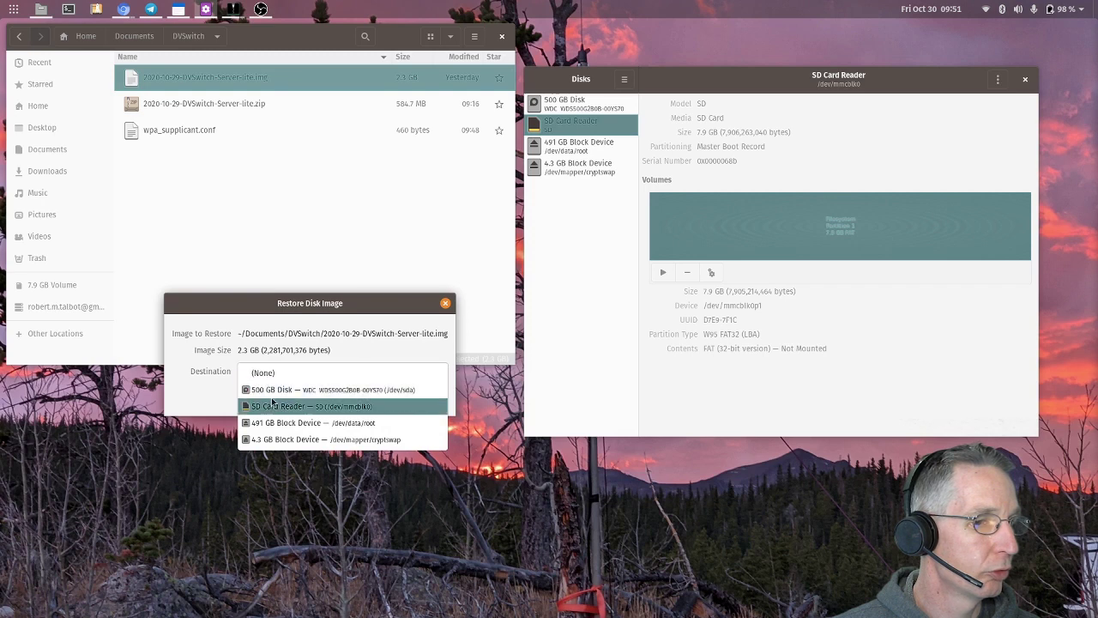
pyautogui.click(274, 402)
pyautogui.click(404, 417)
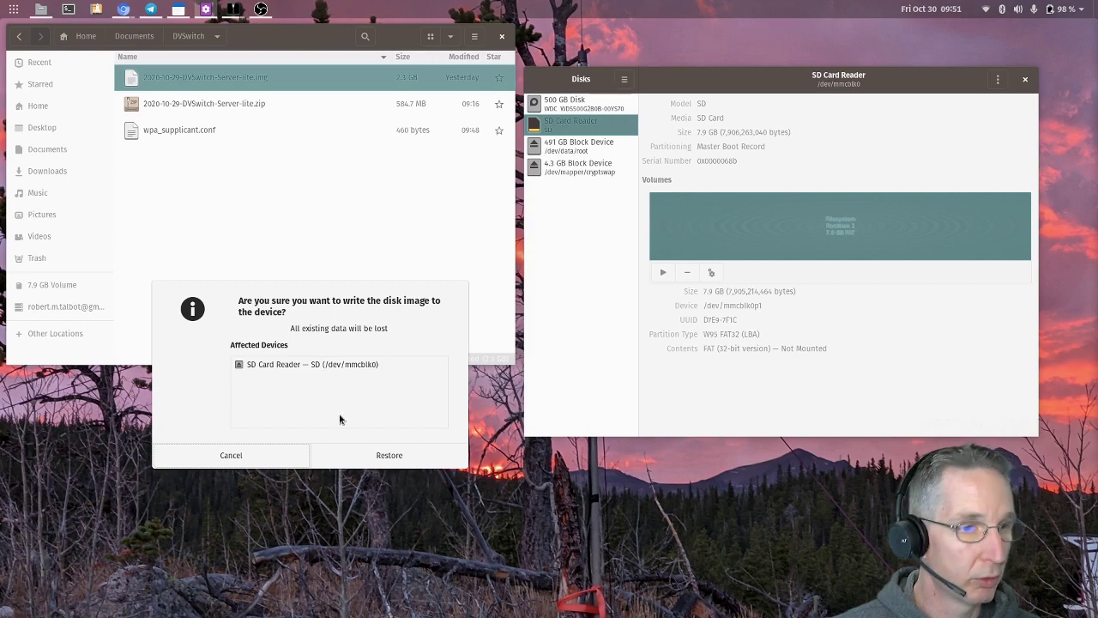
# - Confirm overwriting the SD card and authorise the write with the account password
pyautogui.click(385, 455)
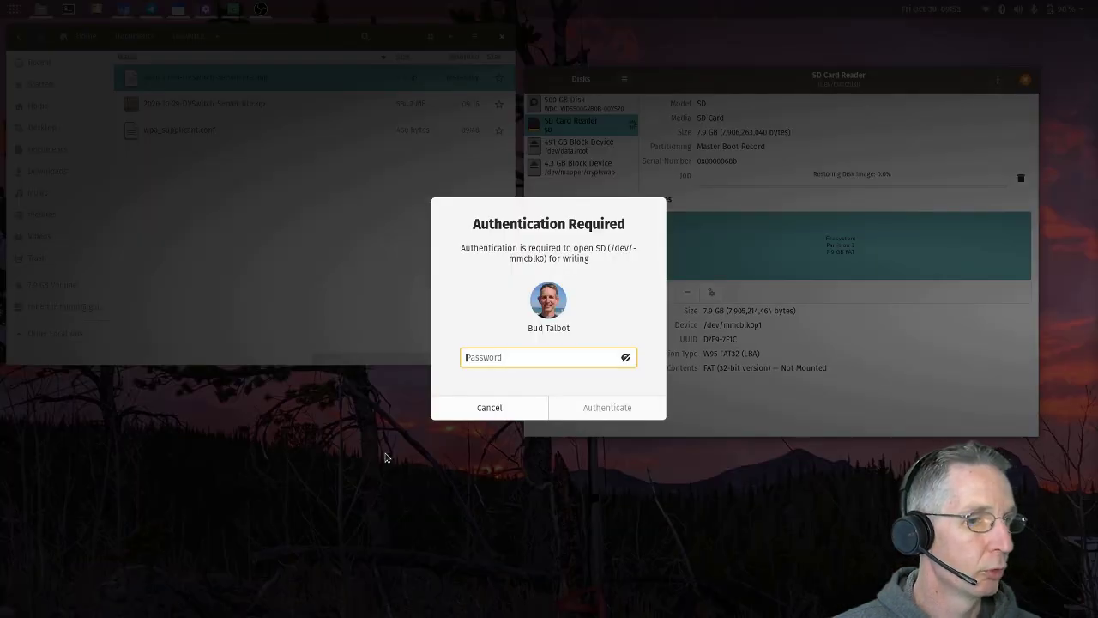
pyautogui.write('*****')
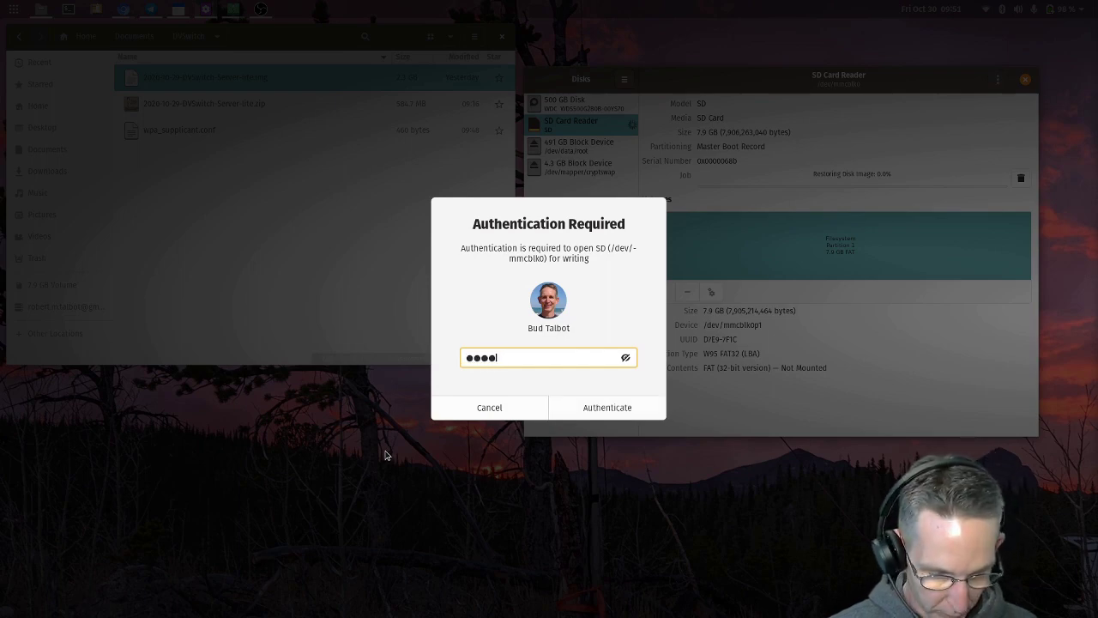
pyautogui.write('********')
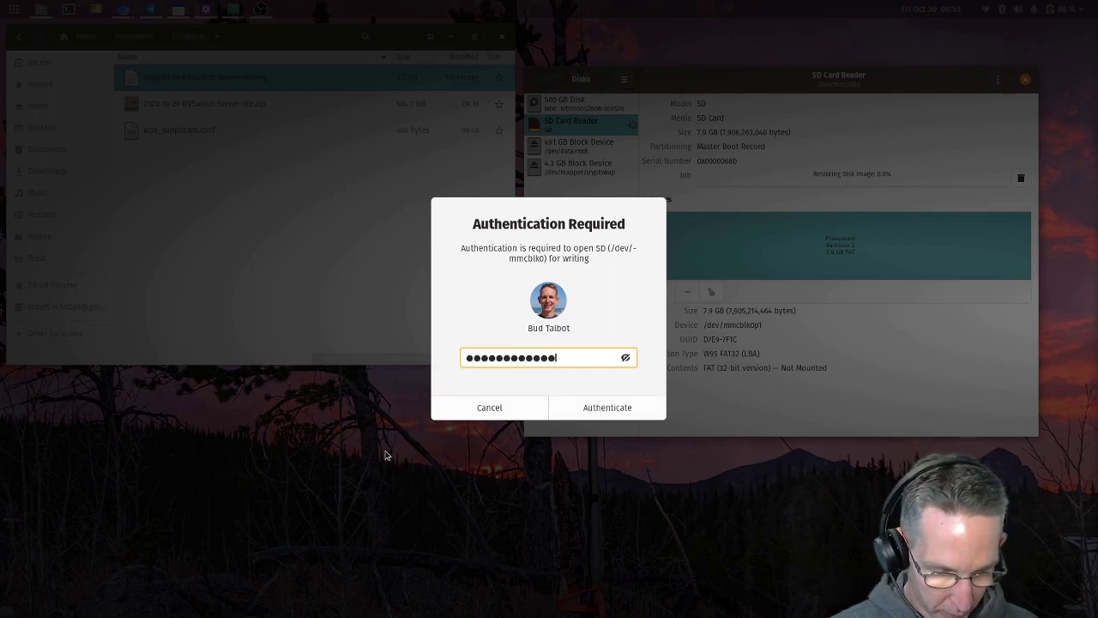
pyautogui.press('Return')
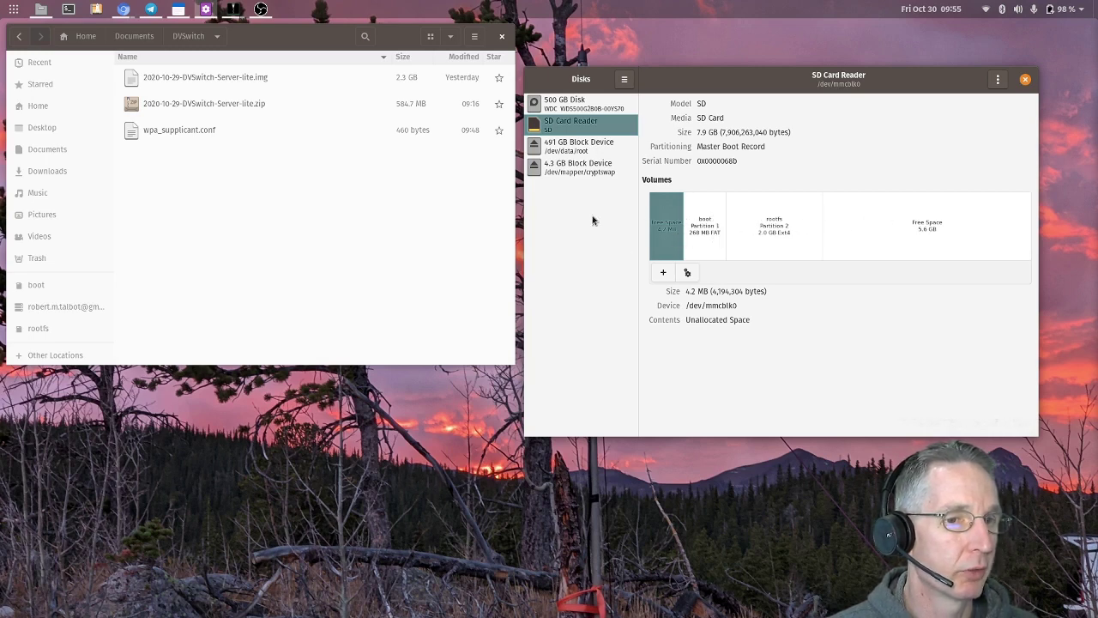
pyautogui.click(269, 194)
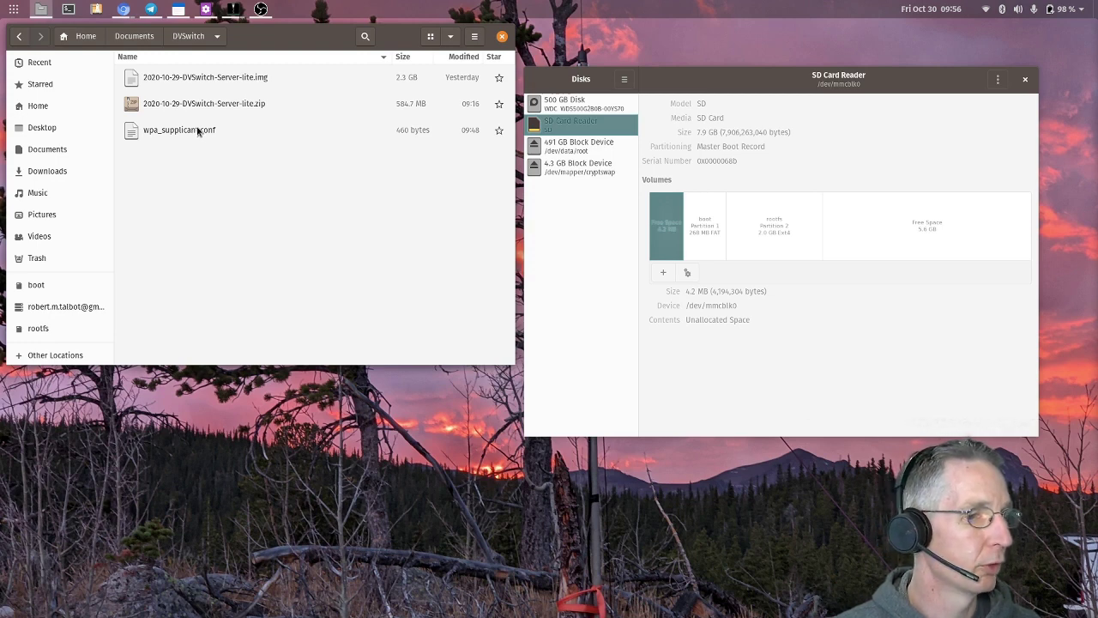
# - Copy wpa_supplicant.conf and paste it into the SD card's boot partition
pyautogui.moveTo(198, 131); pyautogui.dragTo(149, 178)
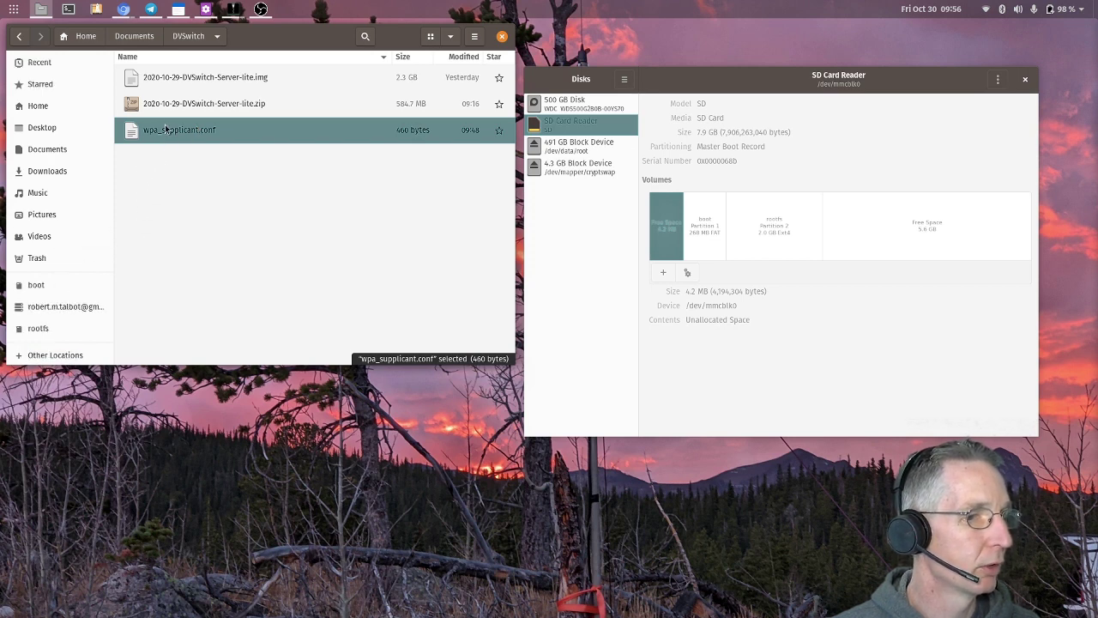
pyautogui.rightClick(163, 127)
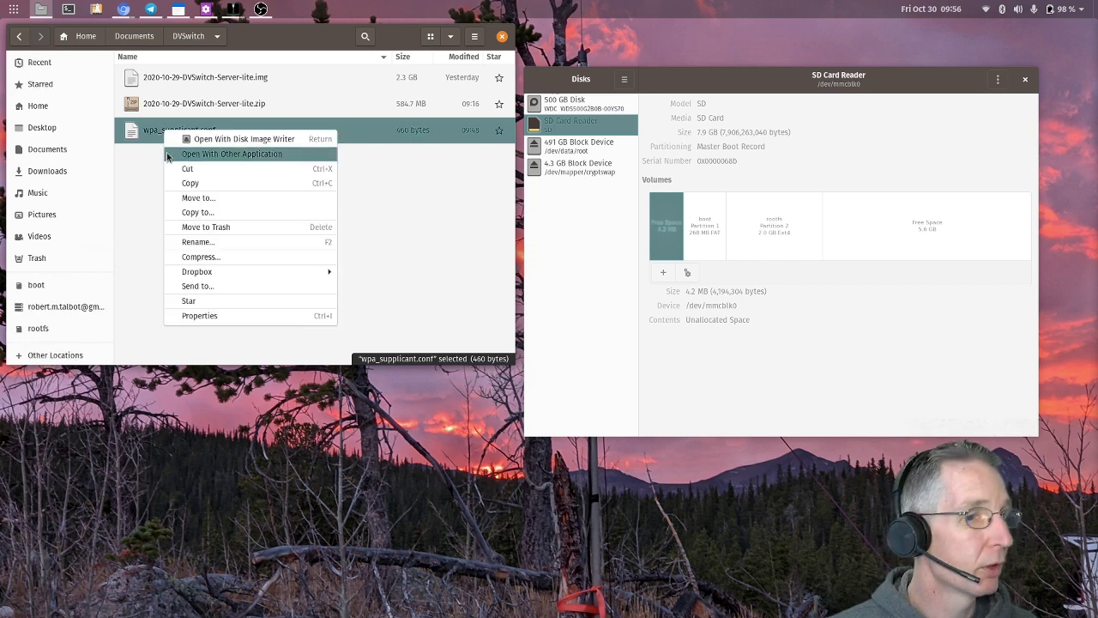
pyautogui.click(183, 184)
pyautogui.click(38, 284)
pyautogui.rightClick(290, 205)
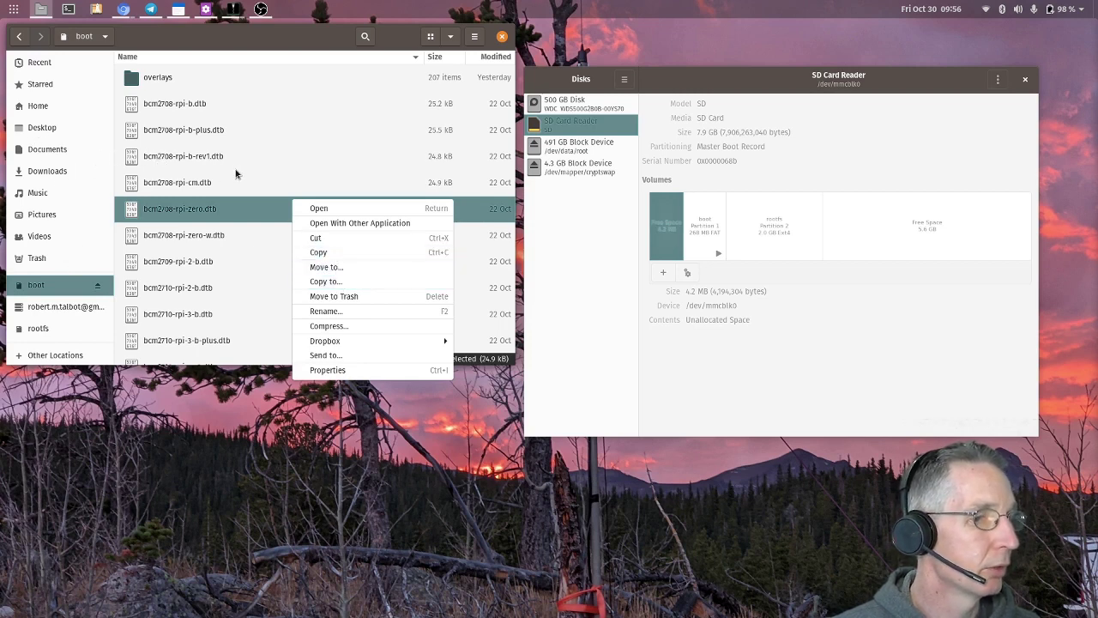
pyautogui.click(298, 48)
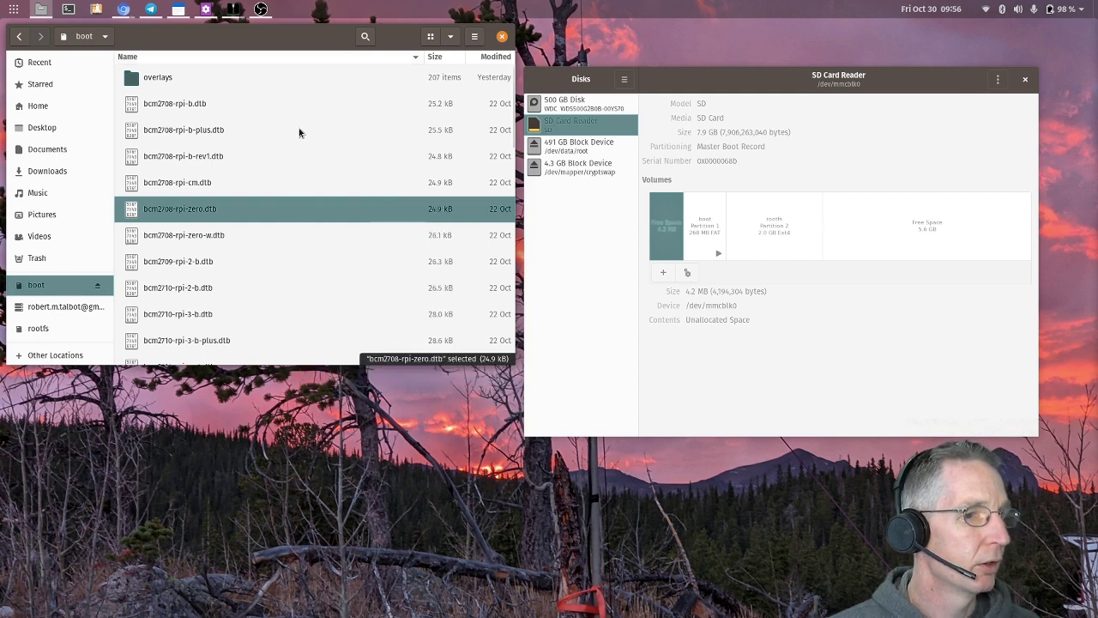
pyautogui.press('End')
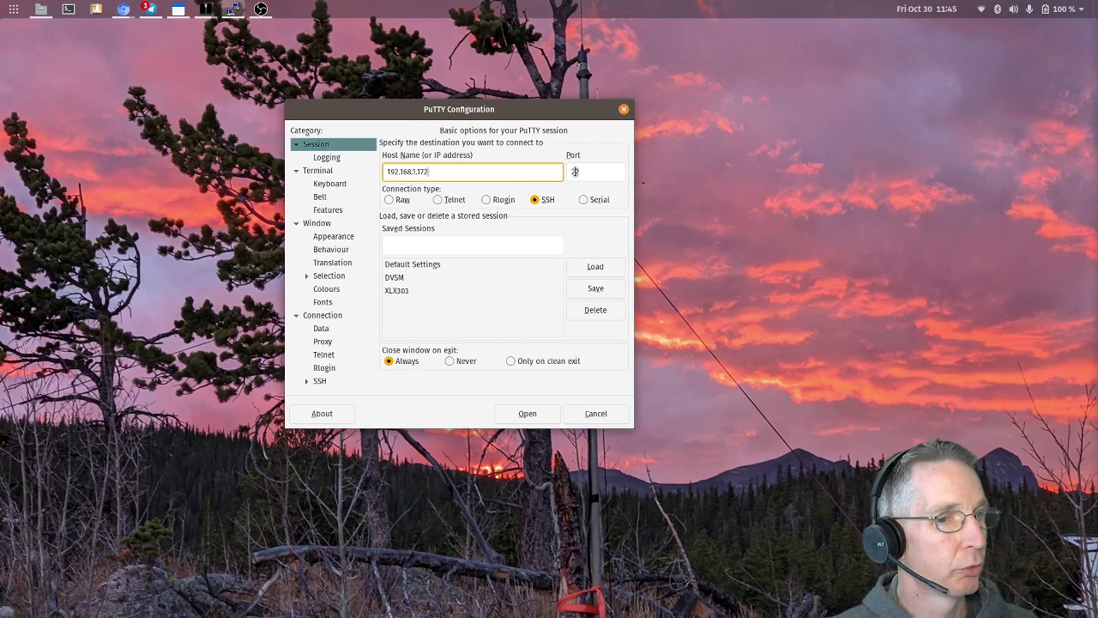
# - Connect over SSH, log in as the dvswitch user and run sudo apt update
pyautogui.click(527, 414)
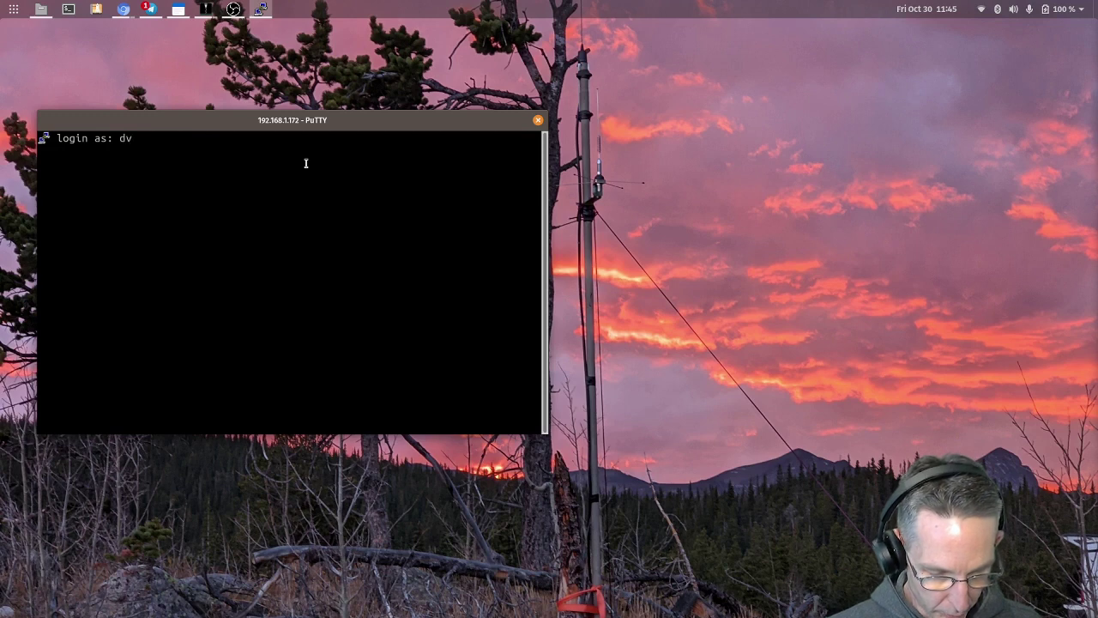
pyautogui.write('dvswitch')
pyautogui.press('Return')
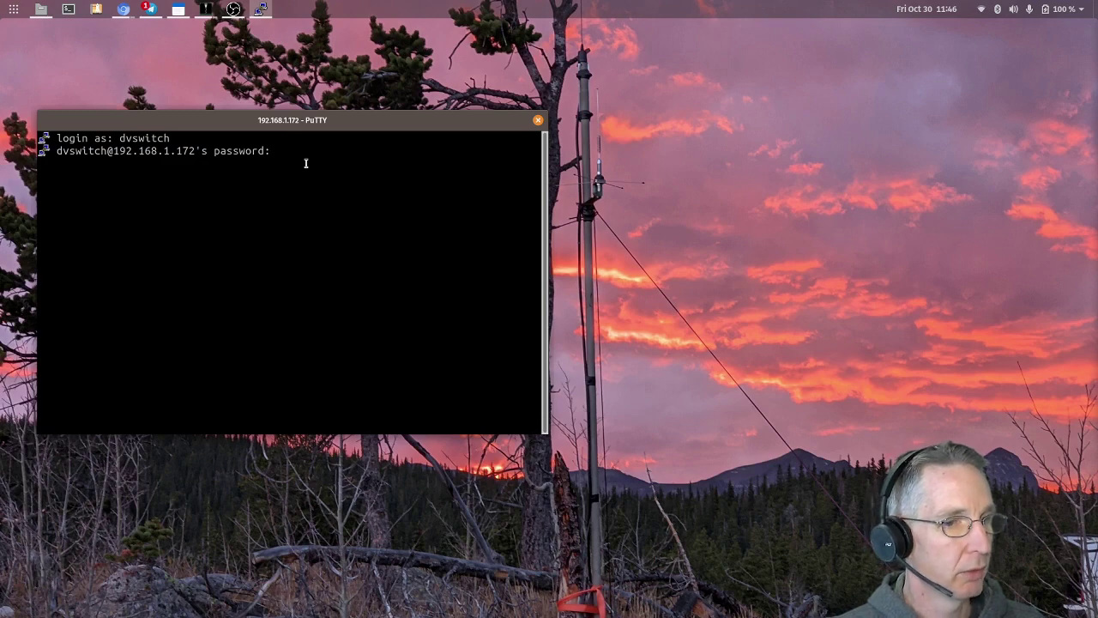
pyautogui.press('Return')
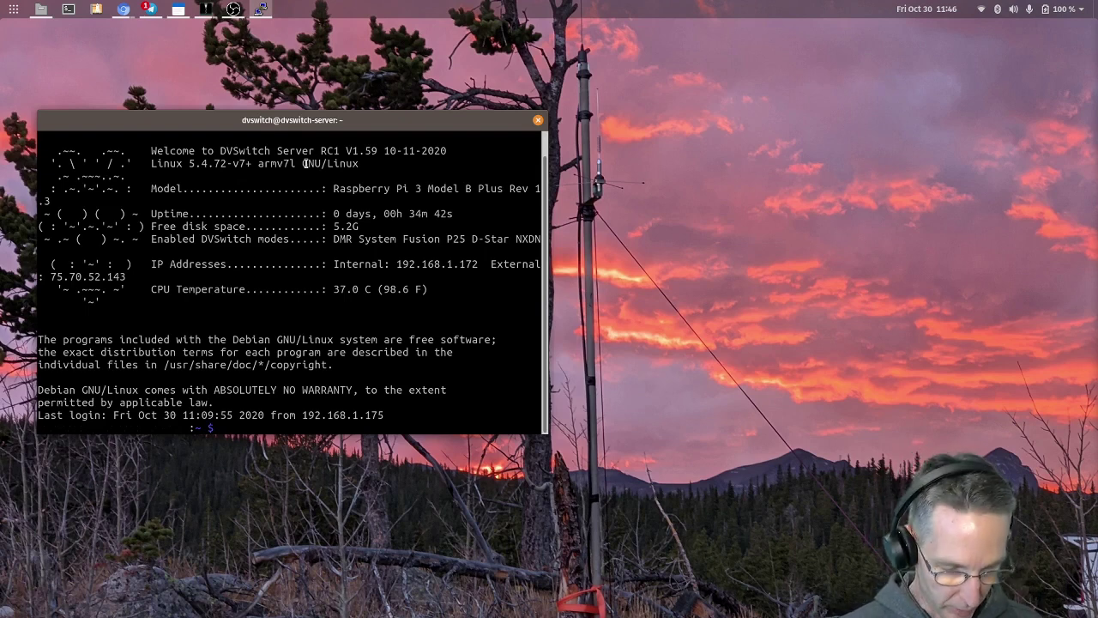
pyautogui.write('sudo apt')
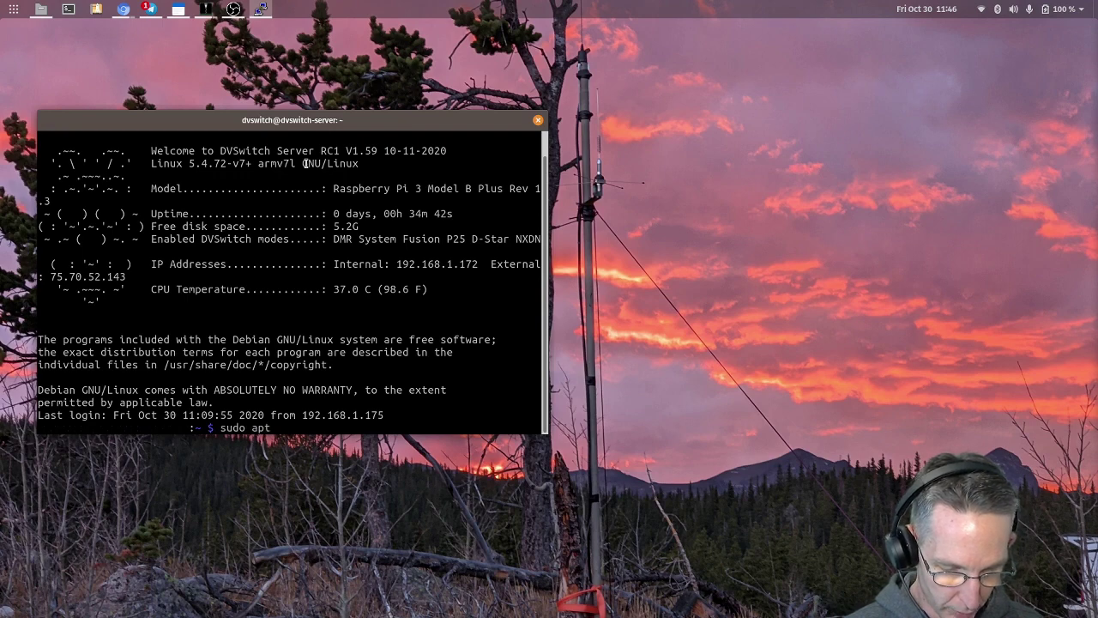
pyautogui.write(' update')
pyautogui.press('Return')
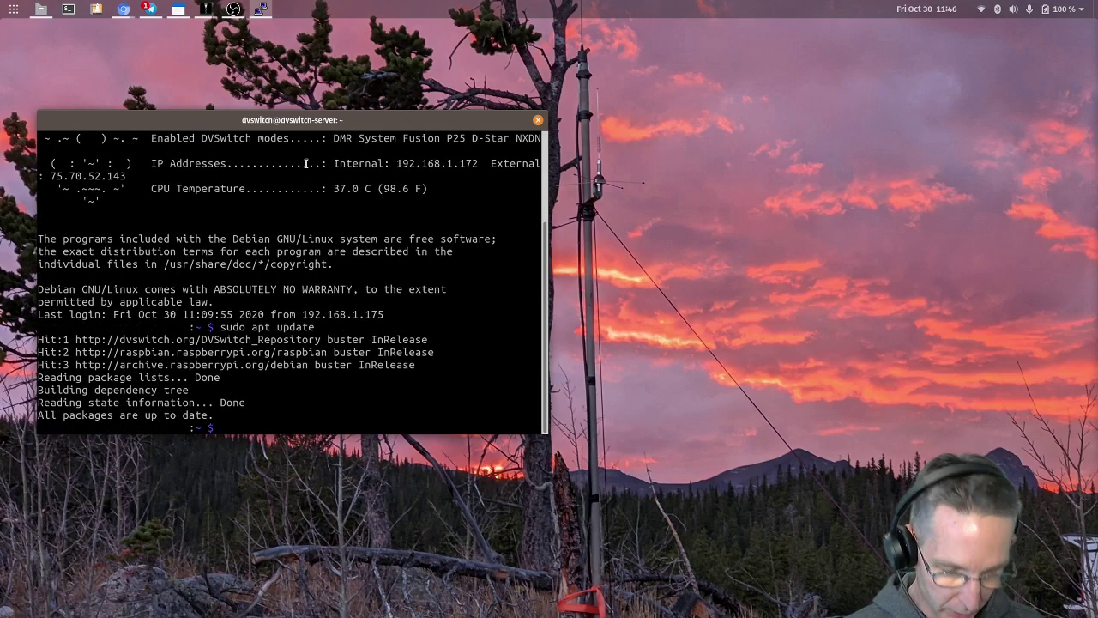
# - Run sudo apt upgrade after fixing a typo, then enter sudo reboot at the prompt
pyautogui.write('do spt upgrade')
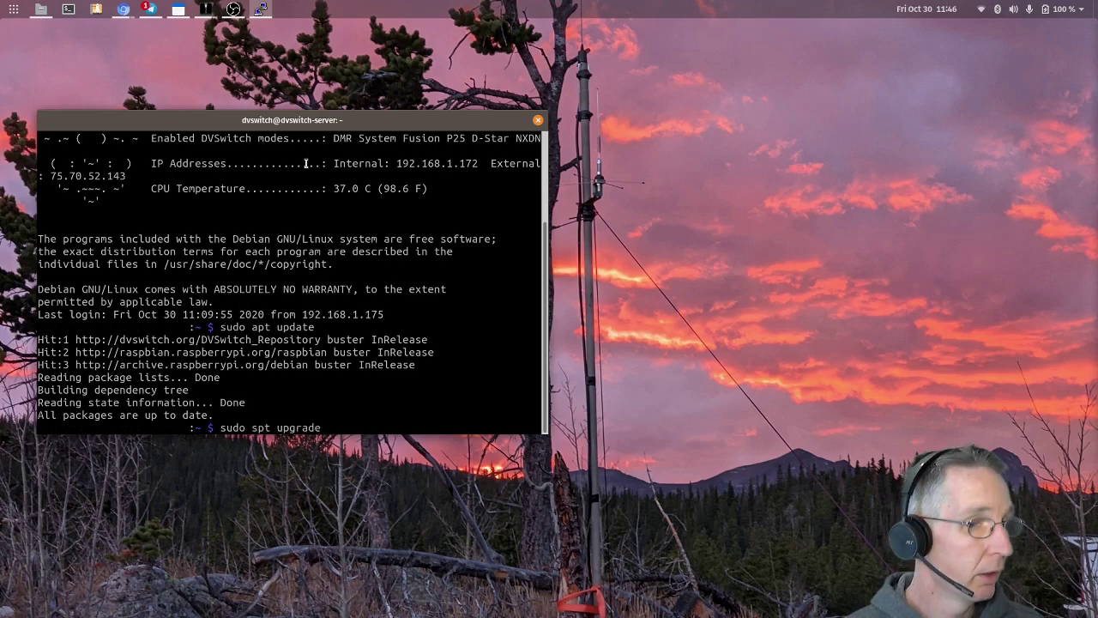
pyautogui.press('BackSpace')
pyautogui.press('BackSpace')
pyautogui.press('BackSpace')
pyautogui.press('BackSpace')
pyautogui.press('BackSpace')
pyautogui.press('BackSpace')
pyautogui.press('BackSpace')
pyautogui.press('BackSpace')
pyautogui.press('BackSpace')
pyautogui.press('BackSpace')
pyautogui.press('BackSpace')
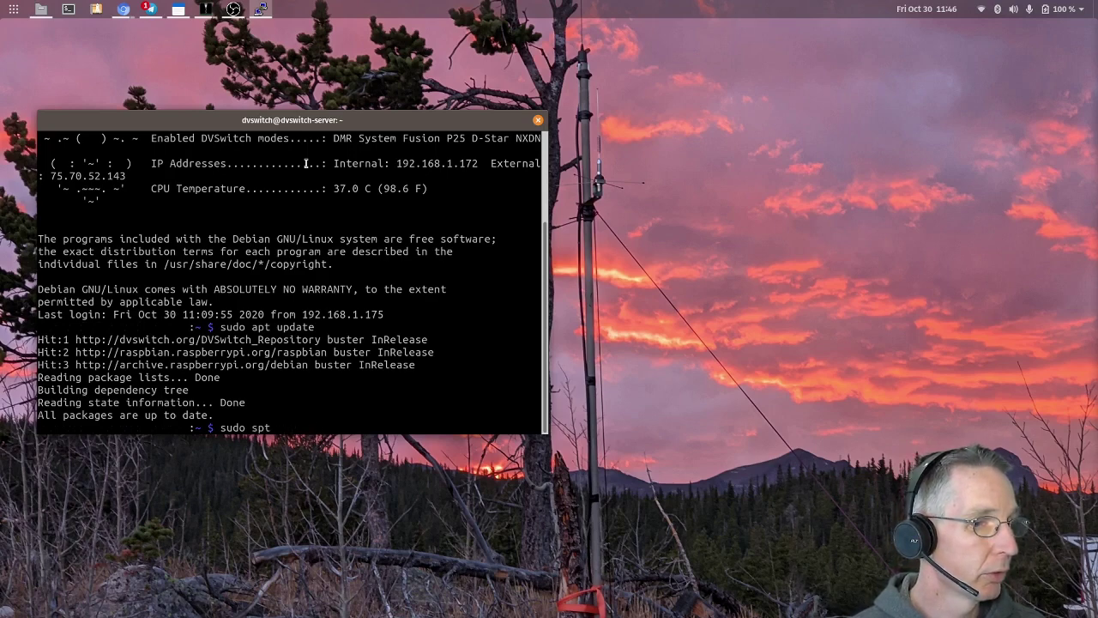
pyautogui.write('apt upgrade')
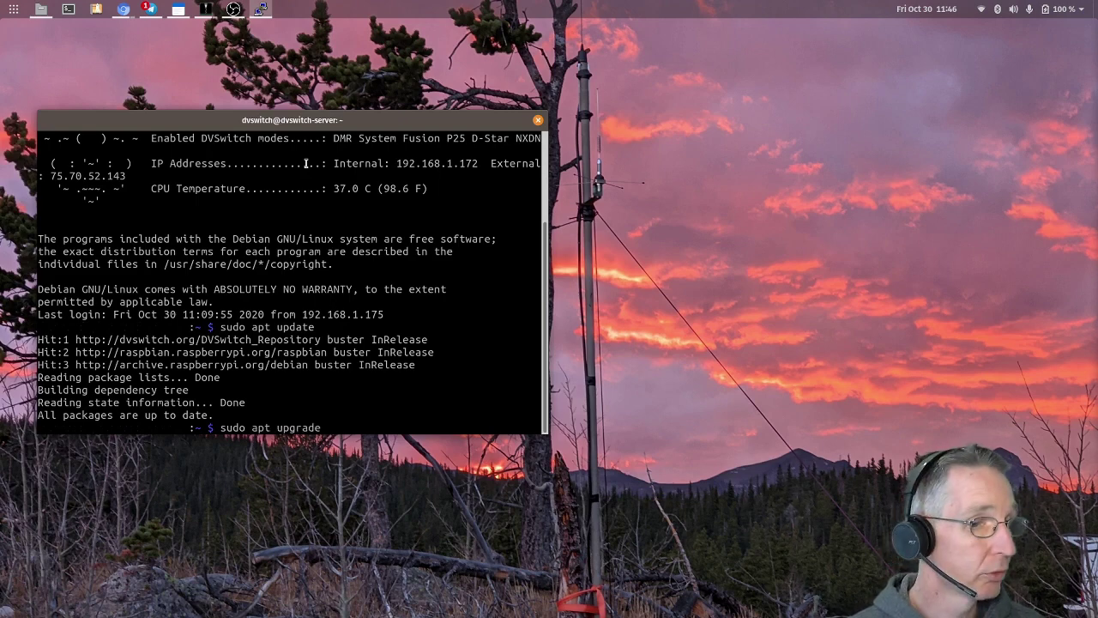
pyautogui.press('Return')
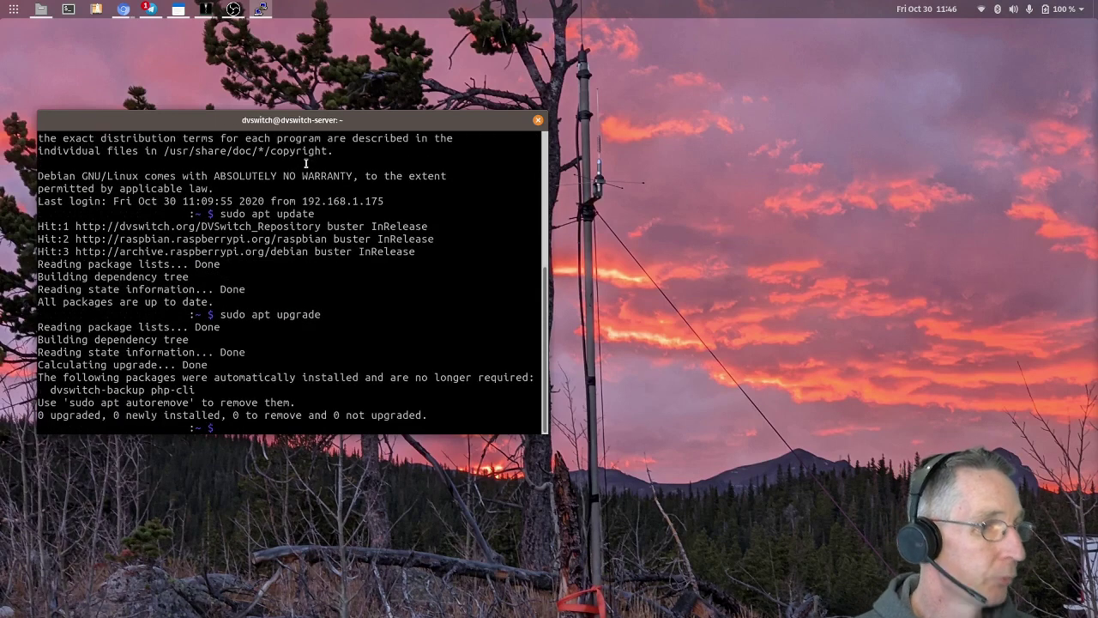
pyautogui.write('sudo reboo')
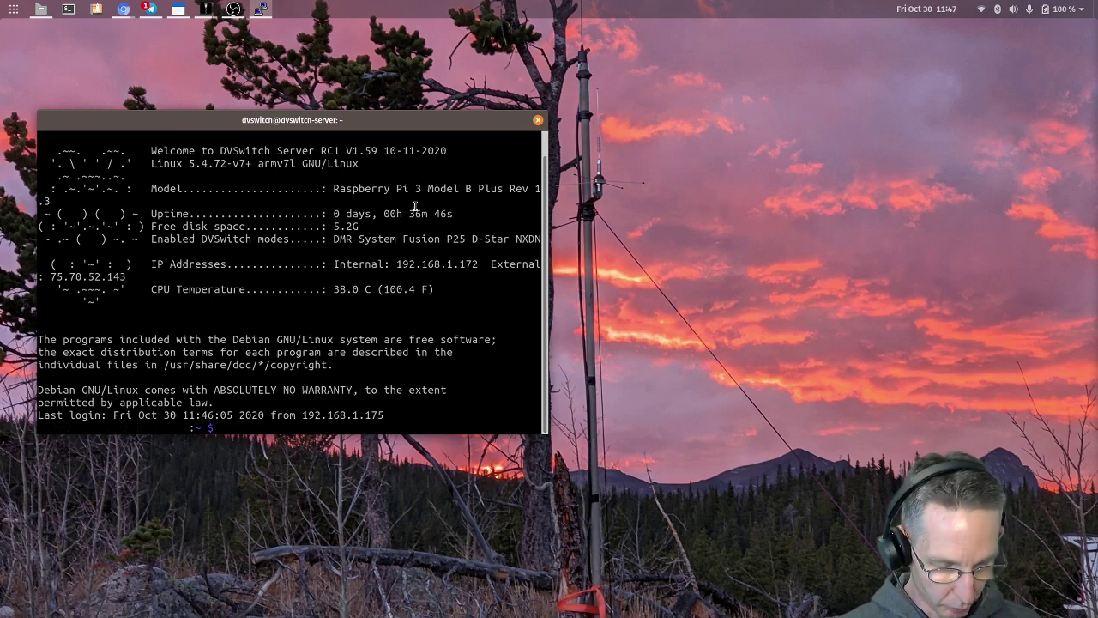
# - Launch the DVSwitch menu with dvs and choose 01 Initial Configuration
pyautogui.write('dv')
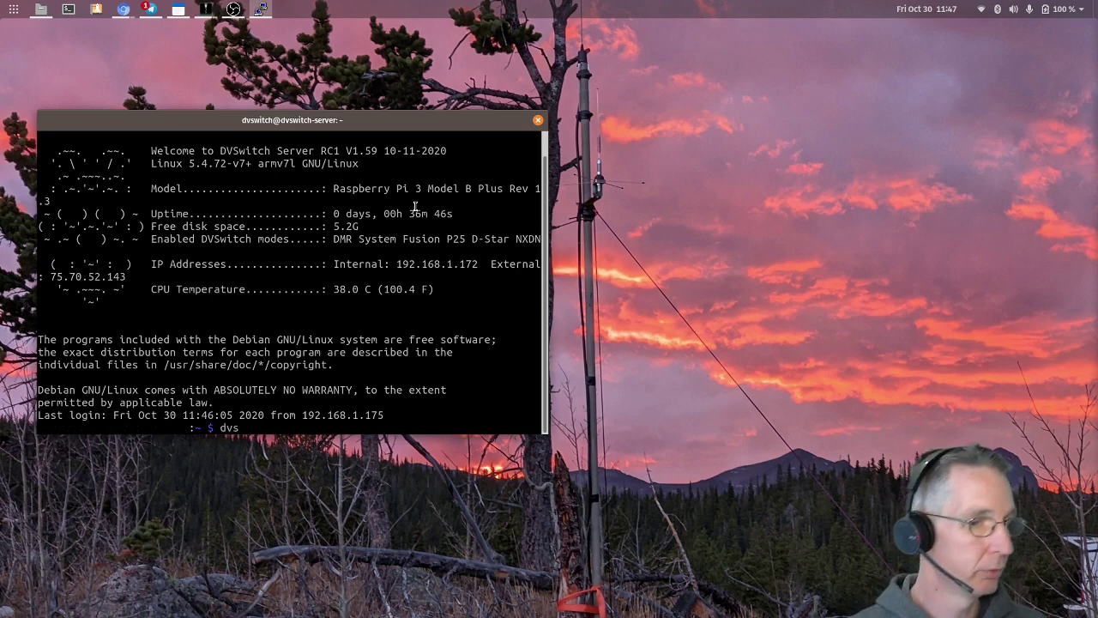
pyautogui.write('s')
pyautogui.press('Return')
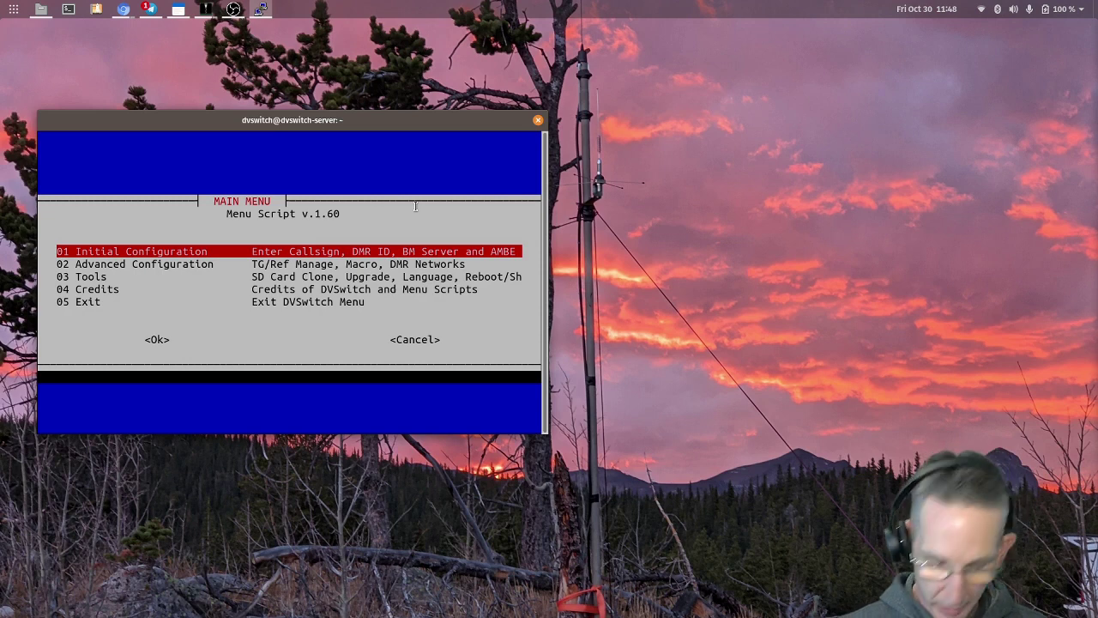
pyautogui.press('Return')
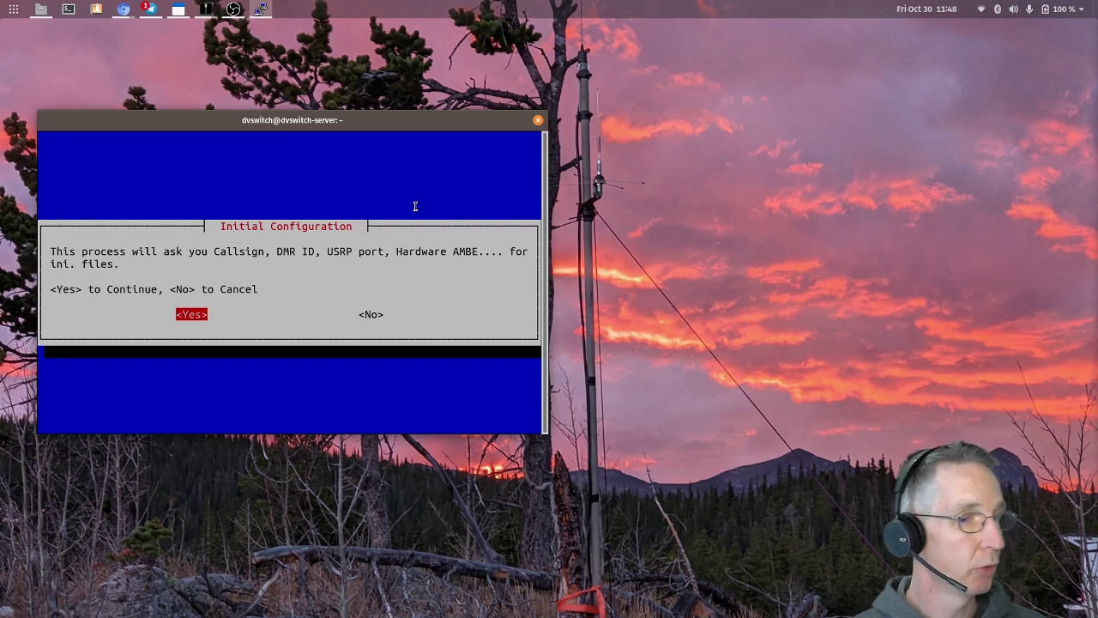
# - Agree to begin, then accept the prefilled callsign, DMR ID, D-Star module B and NXDN ID
pyautogui.press('Return')
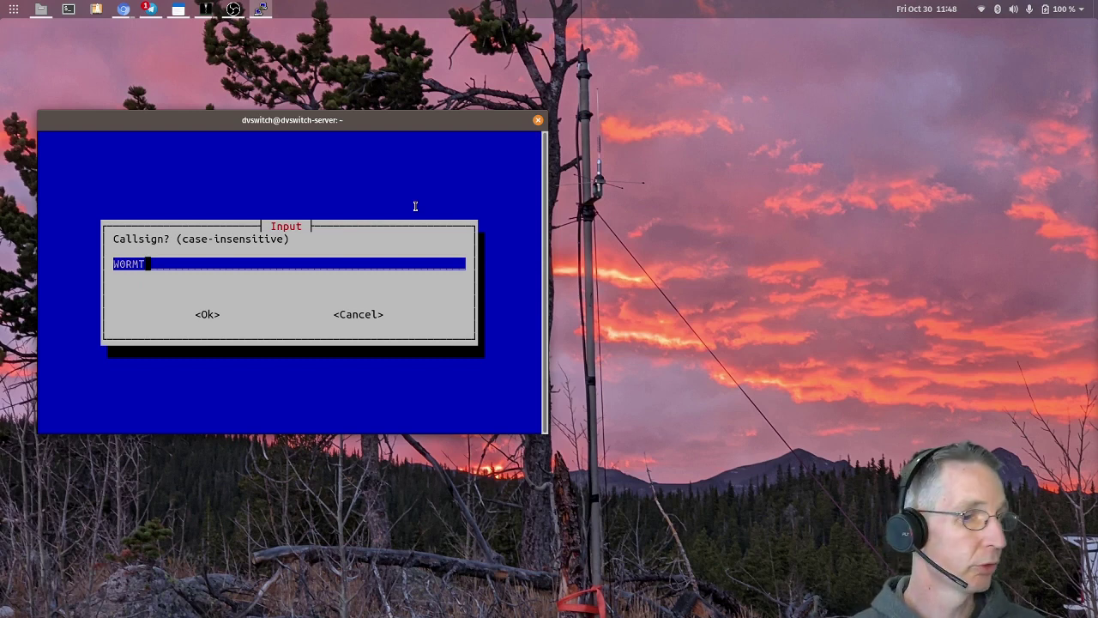
pyautogui.press('Return')
pyautogui.press('Return')
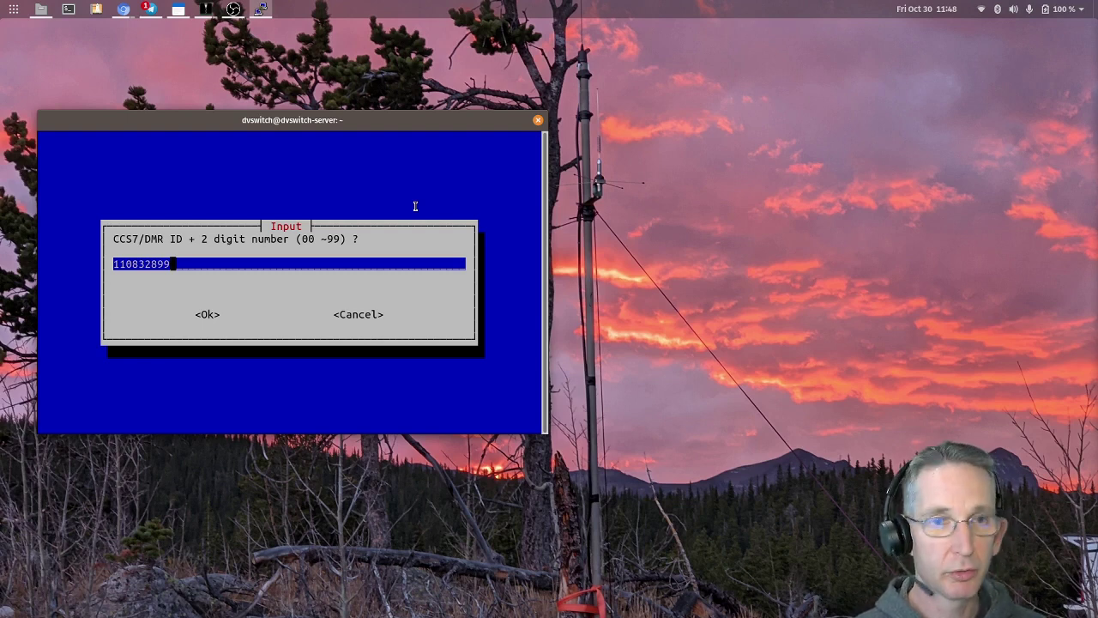
pyautogui.press('Return')
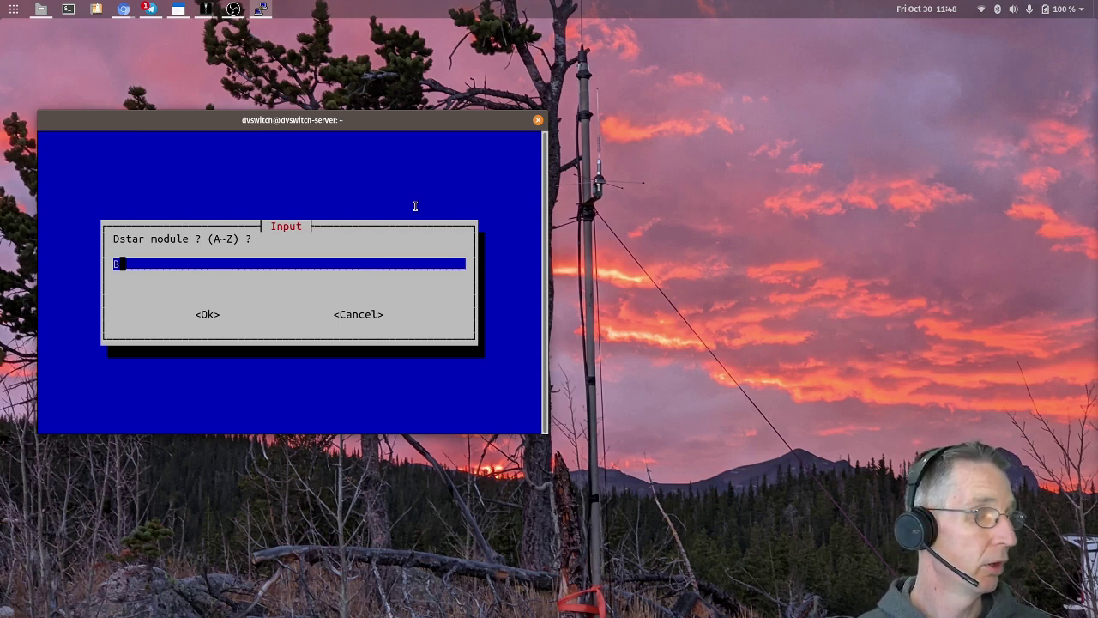
pyautogui.press('Return')
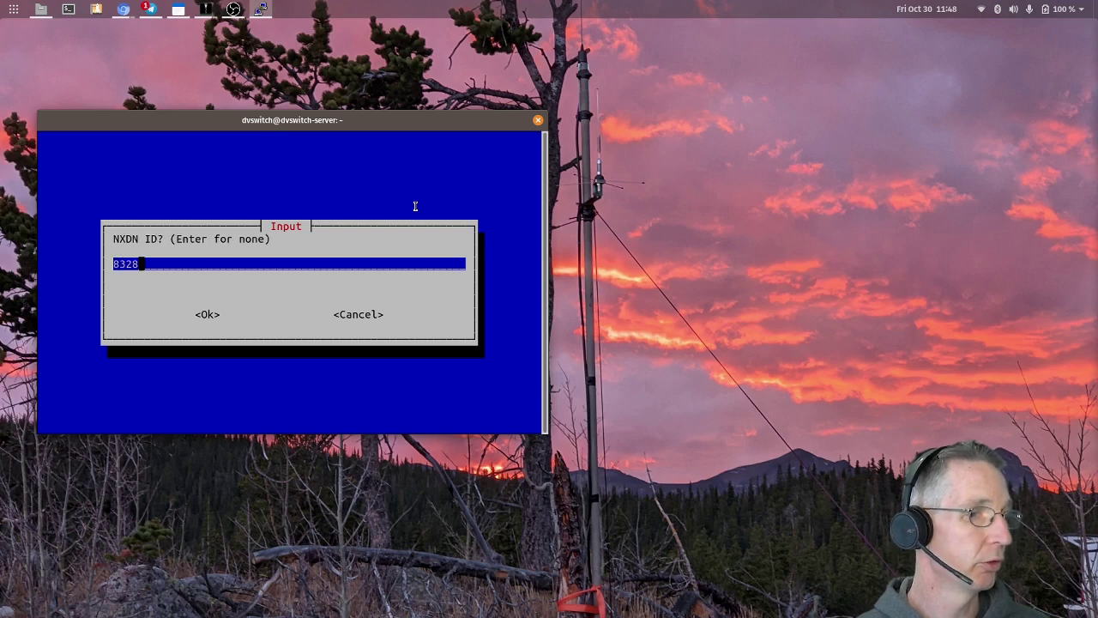
pyautogui.press('Return')
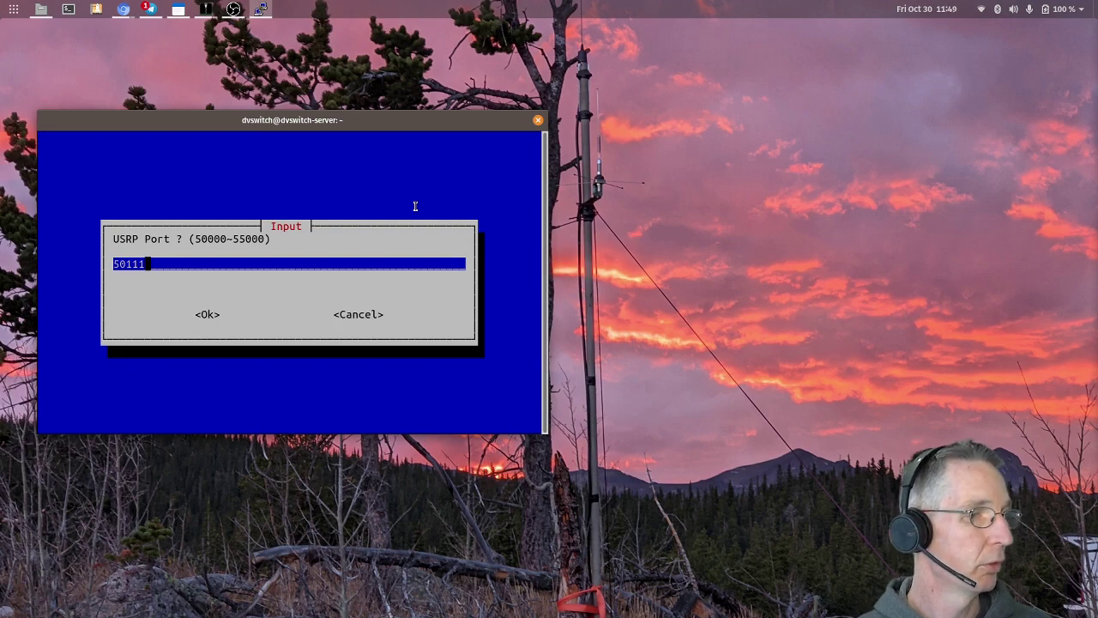
# - Accept USRP port 50111, pick BM_United_States_3102, and keep the default hotspot password
pyautogui.press('Return')
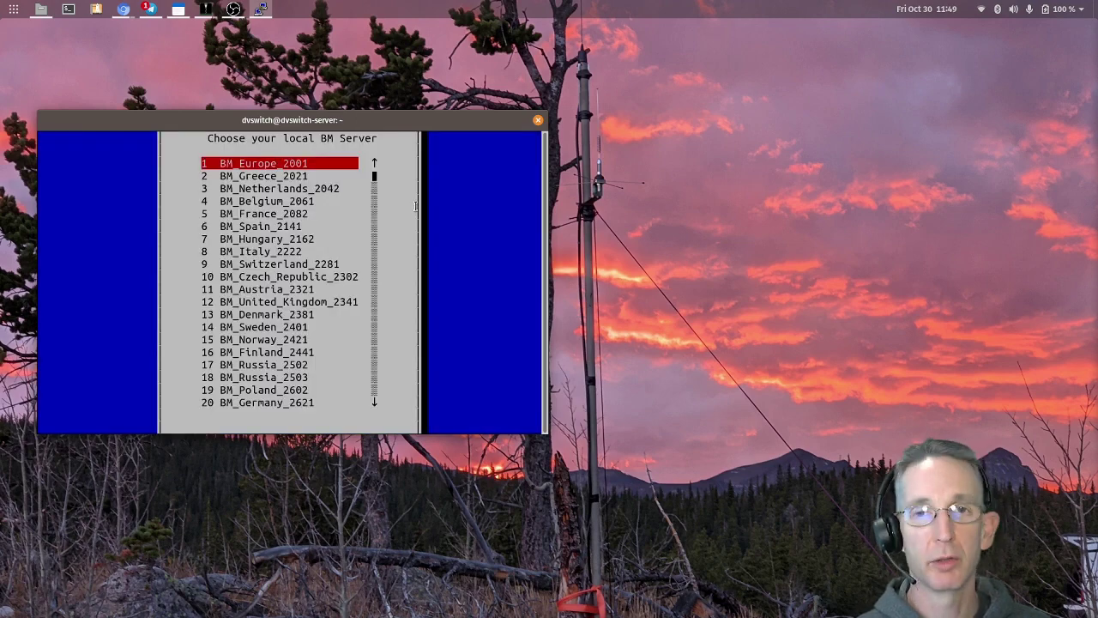
pyautogui.press('Down')
pyautogui.press('Down')
pyautogui.press('Down')
pyautogui.press('Down')
pyautogui.press('Down')
pyautogui.press('Down')
pyautogui.press('Down')
pyautogui.press('Down')
pyautogui.press('Down')
pyautogui.press('Down')
pyautogui.press('Down')
pyautogui.press('Down')
pyautogui.press('Down')
pyautogui.press('Down')
pyautogui.press('Down')
pyautogui.press('Down')
pyautogui.press('Down')
pyautogui.press('Down')
pyautogui.press('Down')
pyautogui.press('Down')
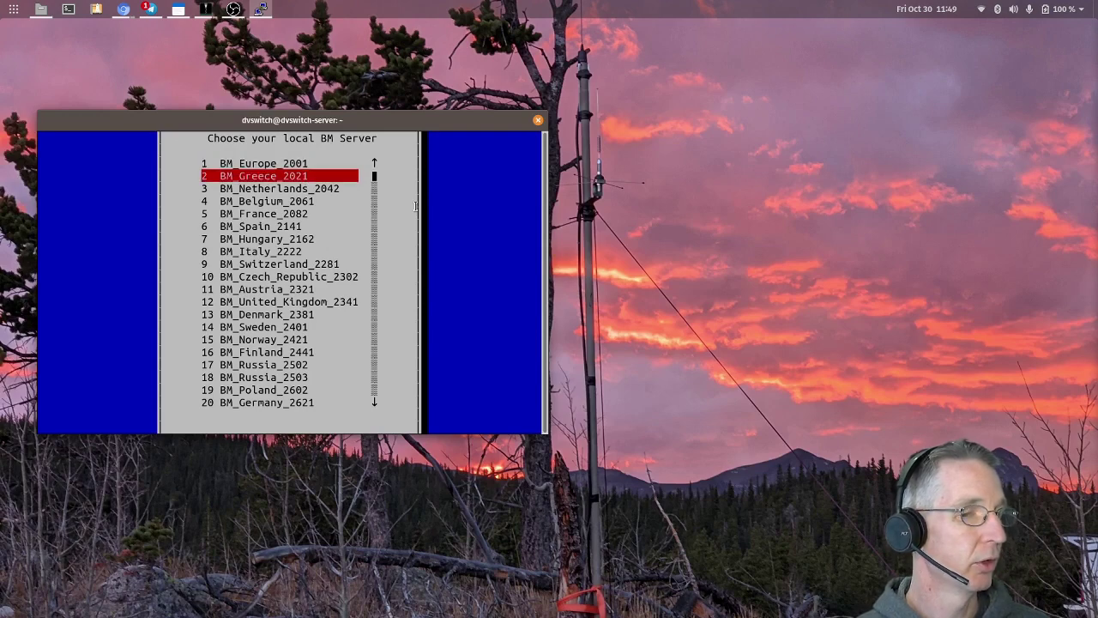
pyautogui.press('Down')
pyautogui.press('Down')
pyautogui.press('Down')
pyautogui.press('Down')
pyautogui.press('Down')
pyautogui.press('Down')
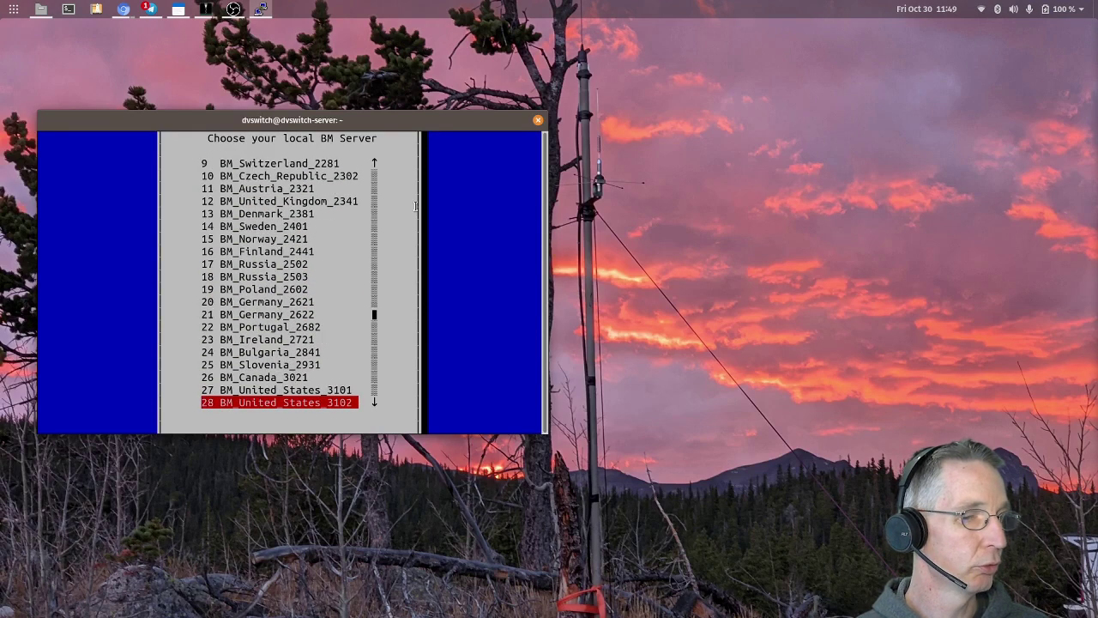
pyautogui.press('Return')
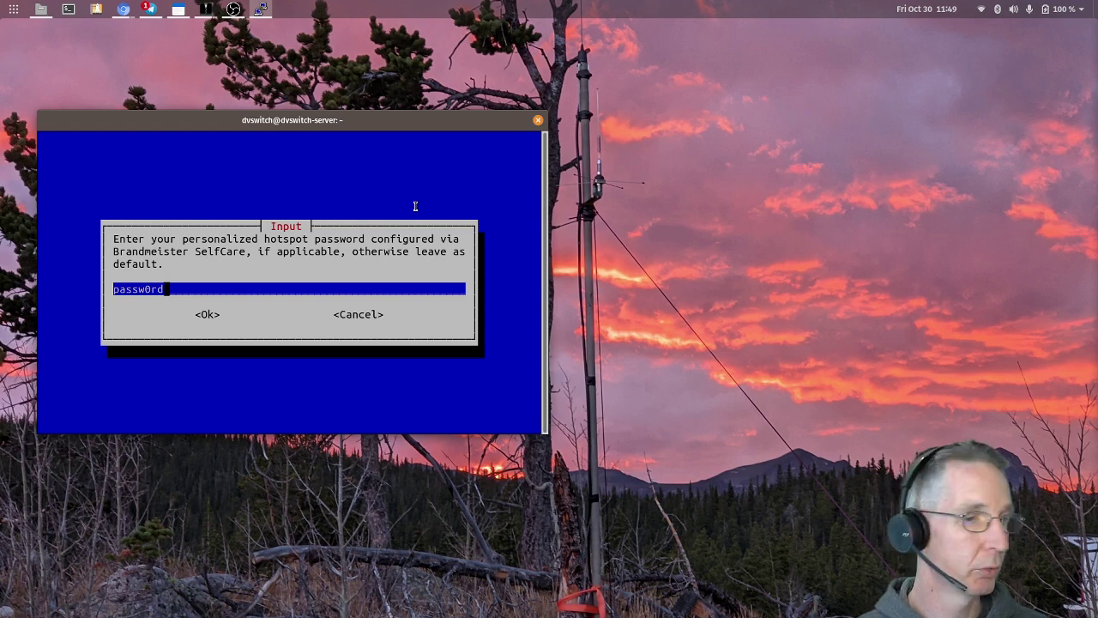
pyautogui.press('Return')
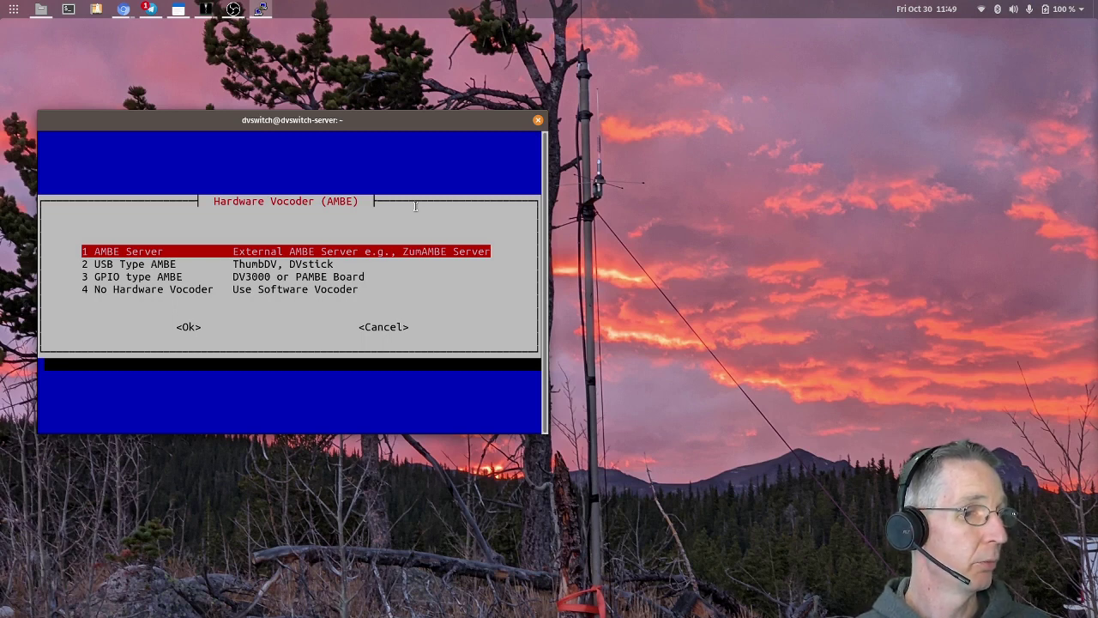
# - Choose the USB Type AMBE vocoder at 460800 baud and confirm to finish configuration
pyautogui.press('Down')
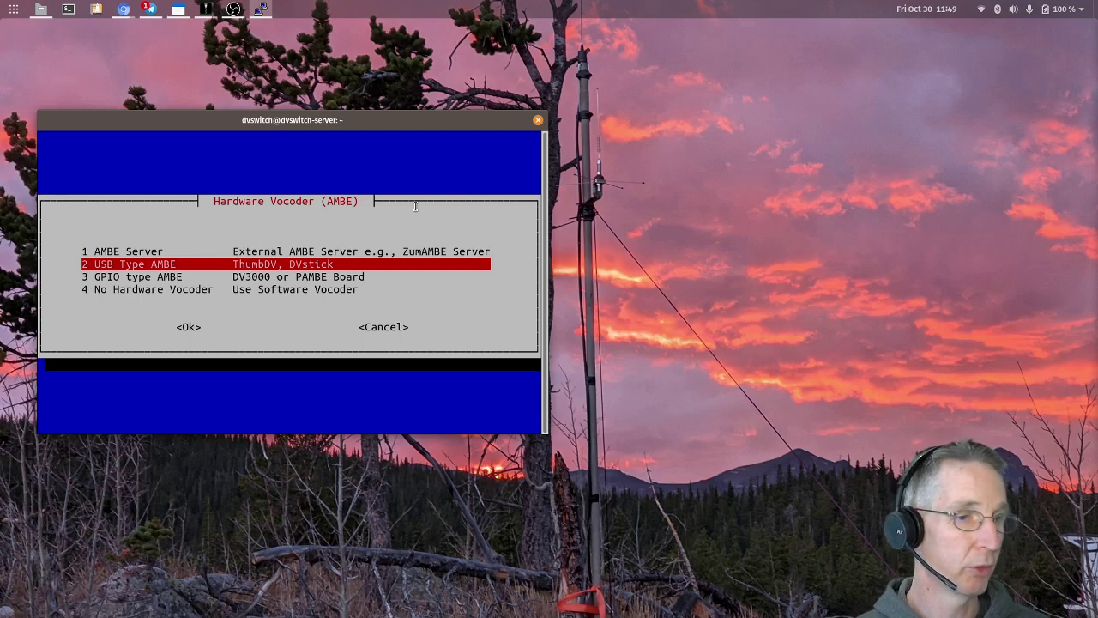
pyautogui.press('Return')
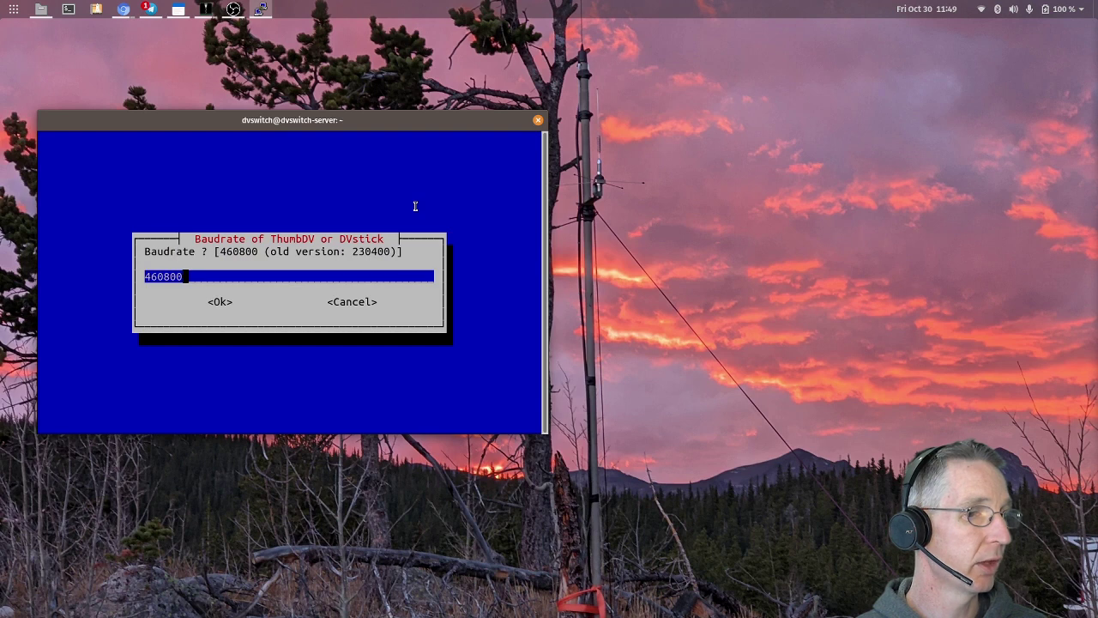
pyautogui.press('Return')
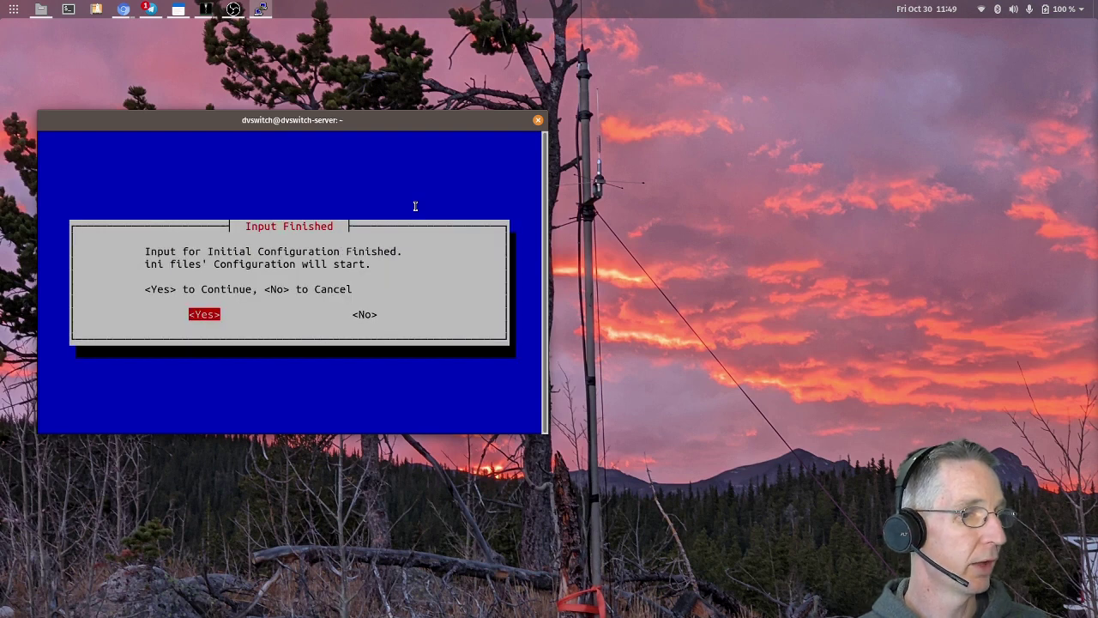
pyautogui.press('Return')
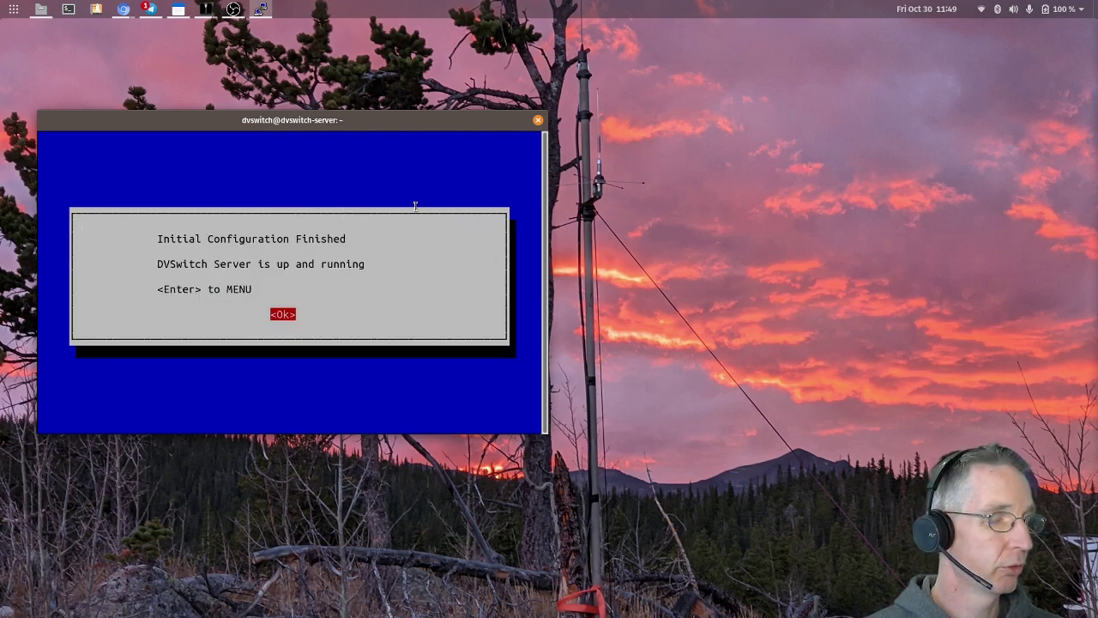
pyautogui.press('Return')
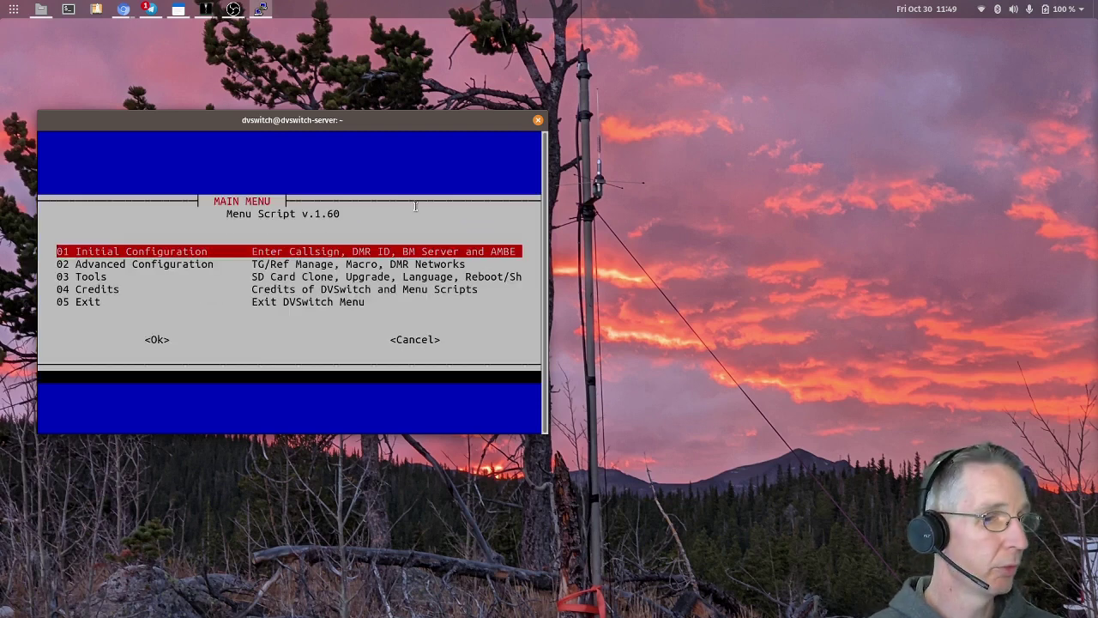